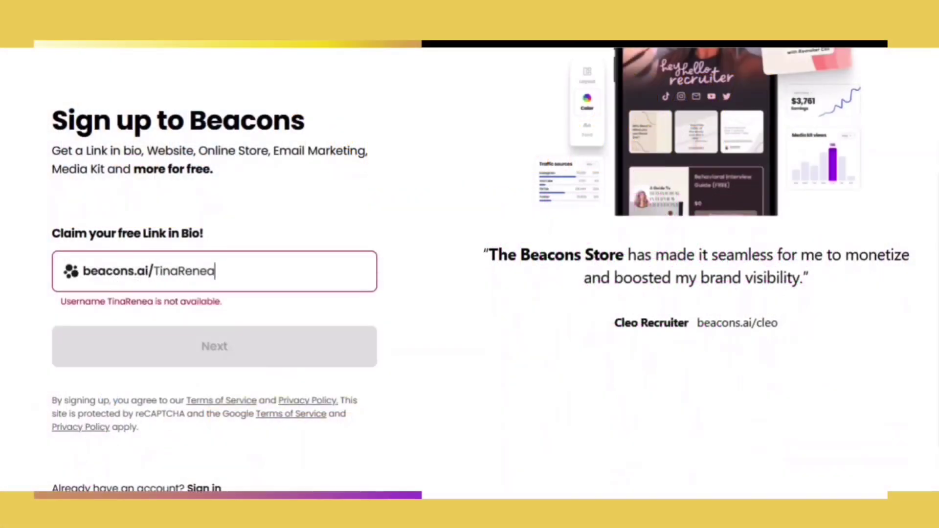
# - Append 1 to the beacons.ai username so the 'taken' error clears
pyautogui.write('1')
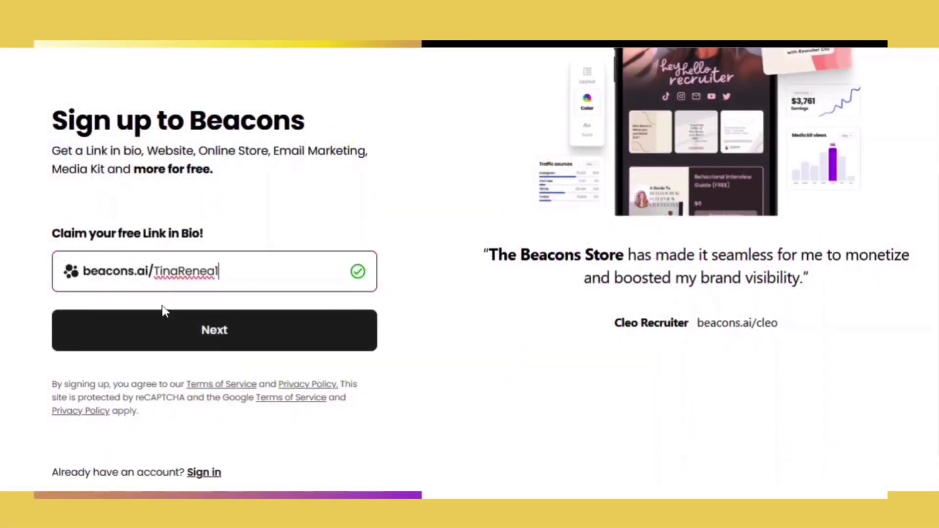
# - Create the account with the user's name, email and password, then add a YouTube handle
pyautogui.click(183, 332)
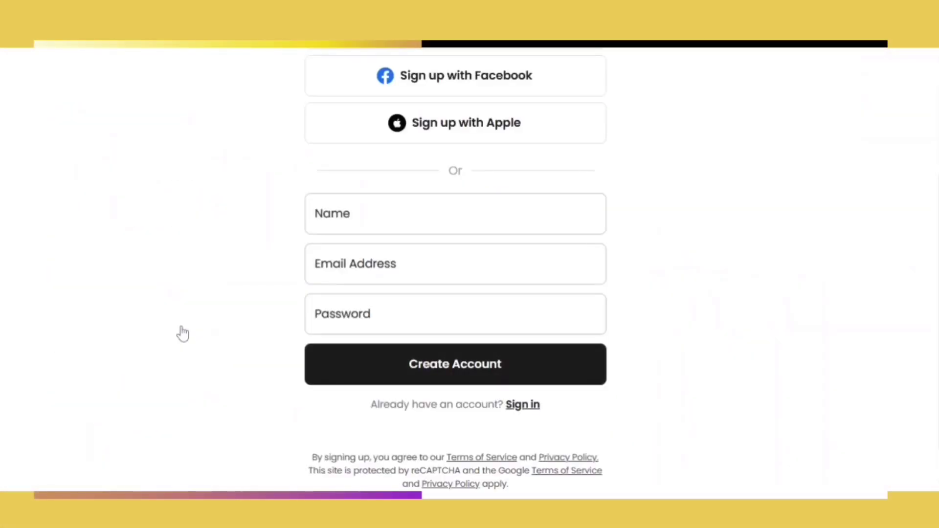
pyautogui.click(321, 234)
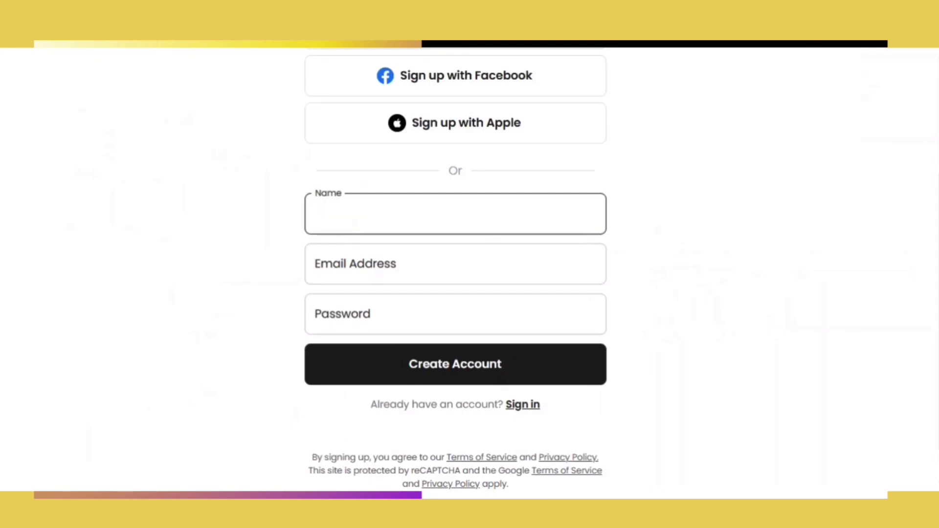
pyautogui.write('Tina Renea')
pyautogui.click(353, 247)
pyautogui.write('☺️☺️☺️☺️☺️')
pyautogui.press('Return')
pyautogui.click(303, 218)
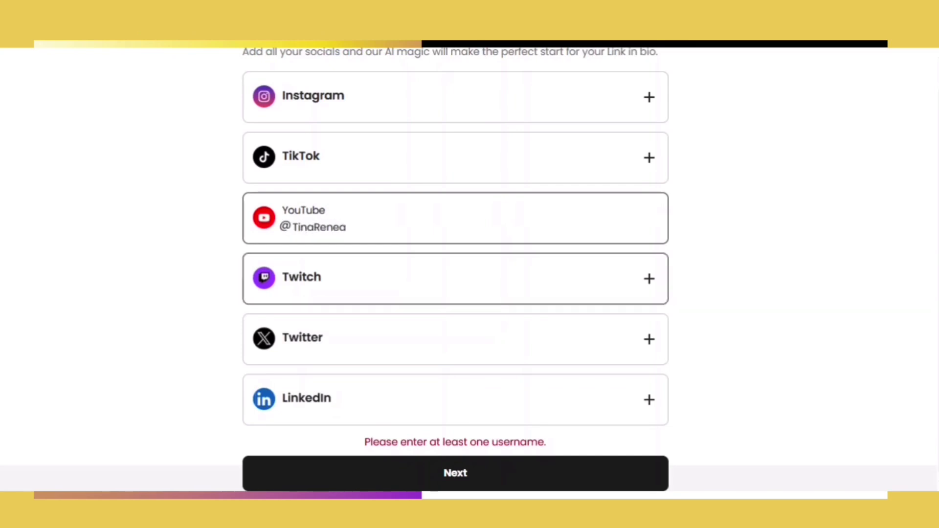
pyautogui.click(416, 477)
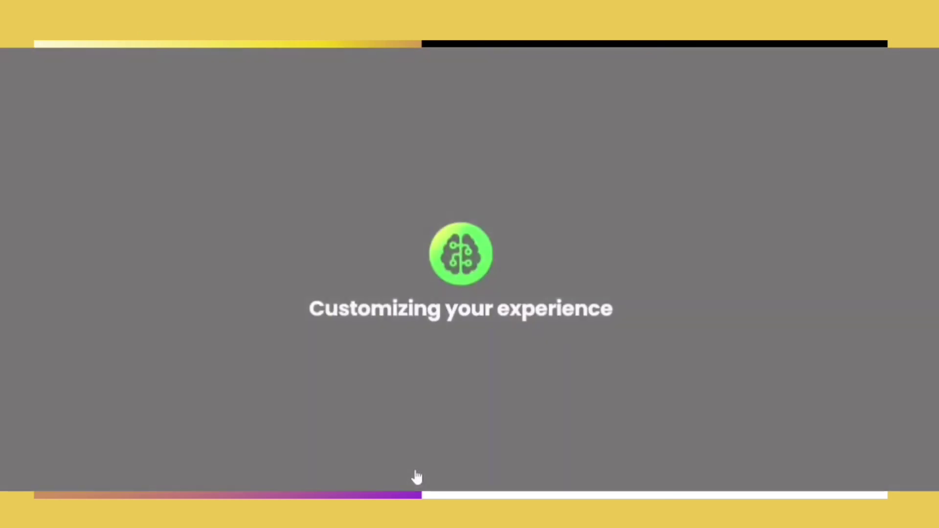
# - Continue through the intro slides and accept the suggested profile photo with 'Looks good!'
pyautogui.click(463, 465)
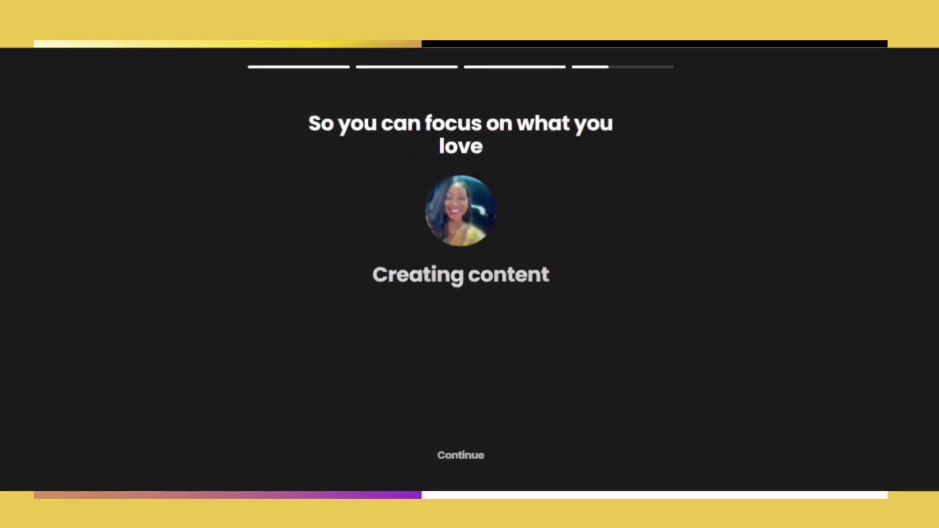
pyautogui.click(462, 456)
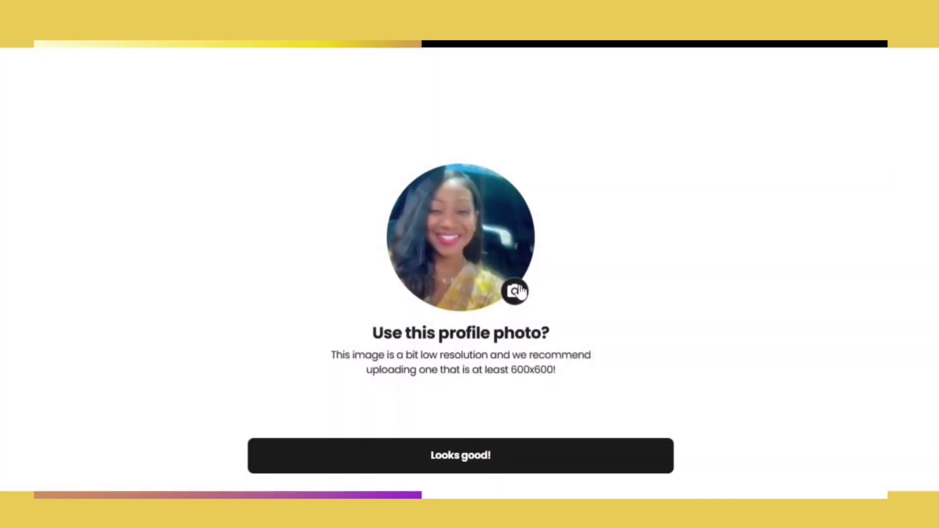
pyautogui.click(477, 456)
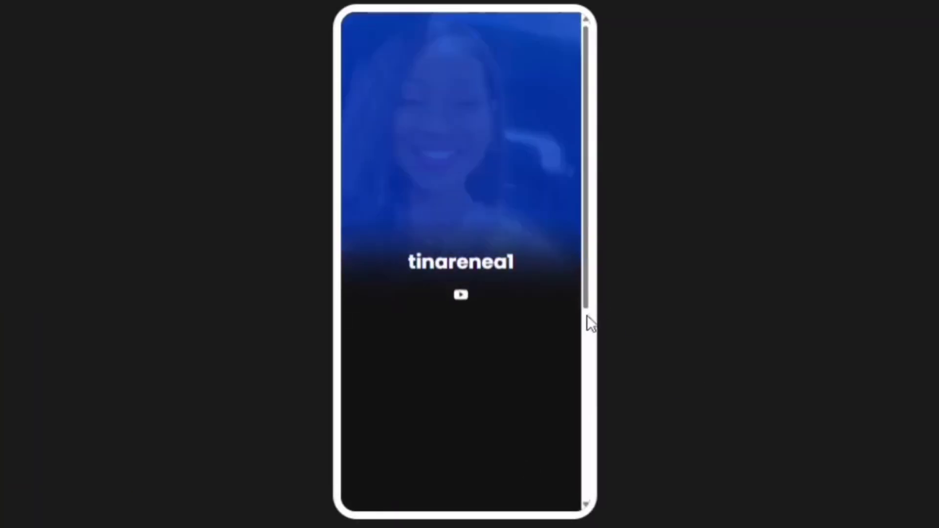
# - Compare the Banner, Portrait and Classic page layouts in the preview, settling on Classic
pyautogui.scroll(-3, 593, 340)
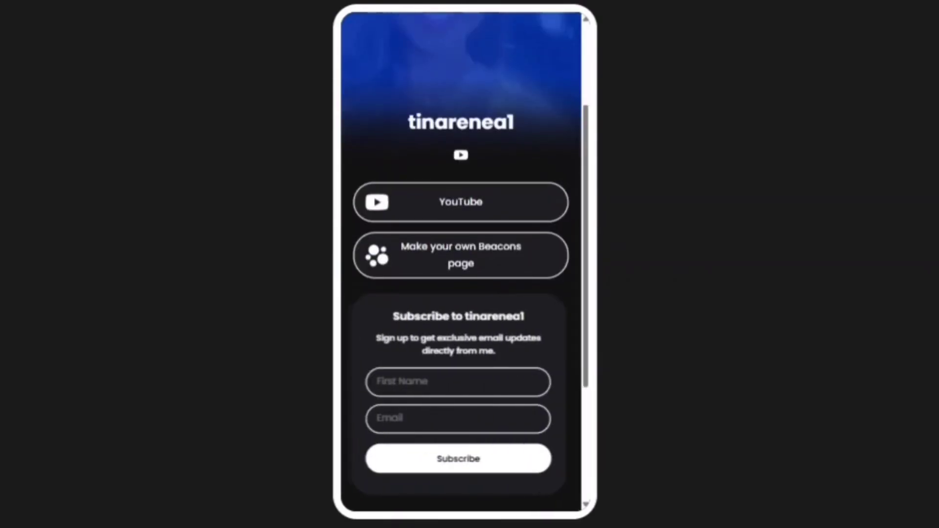
pyautogui.scroll(-3, 593, 340)
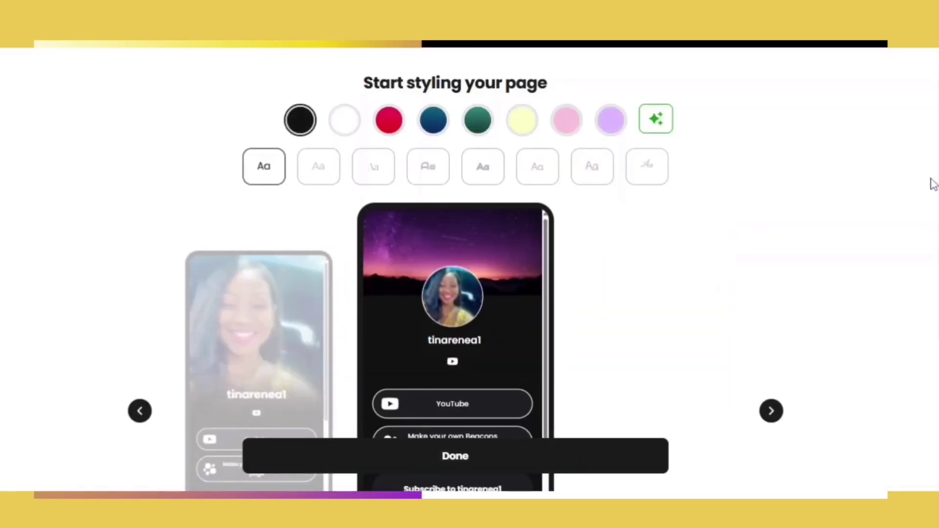
pyautogui.scroll(-3, 597, 235)
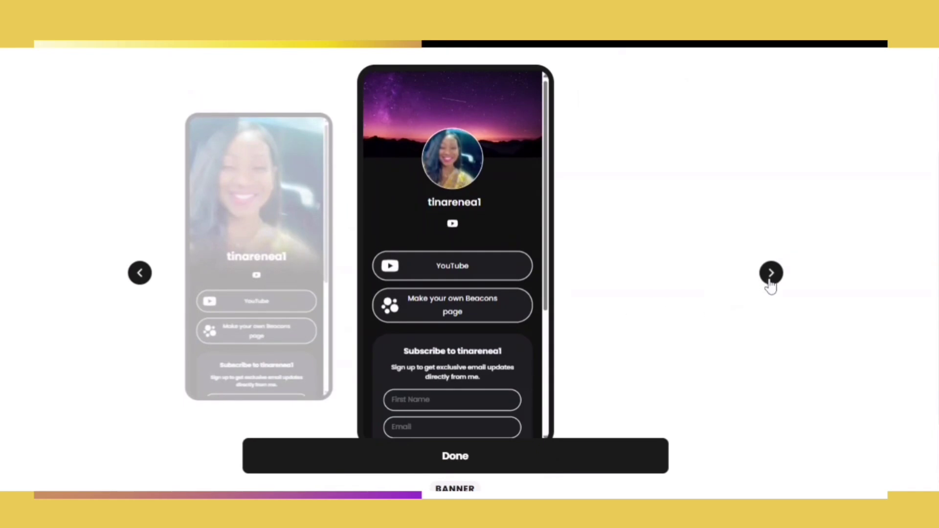
pyautogui.click(141, 274)
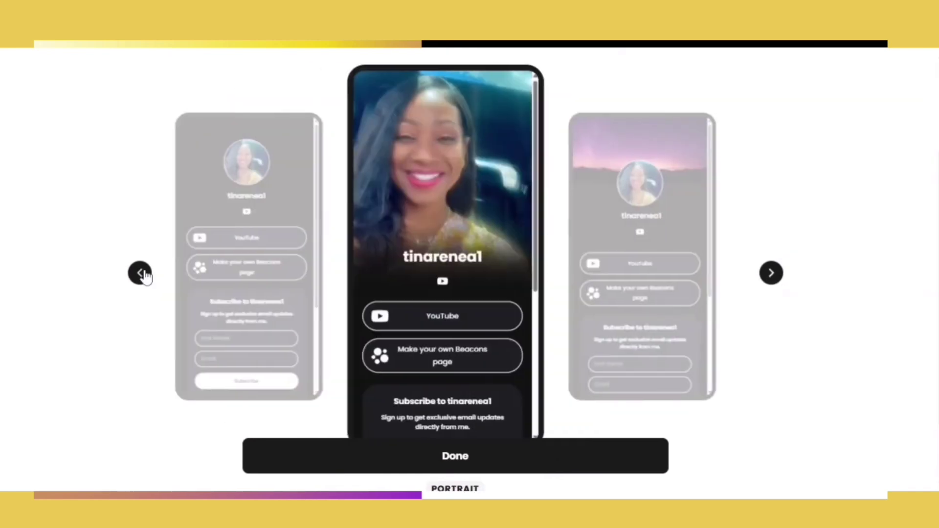
pyautogui.click(142, 274)
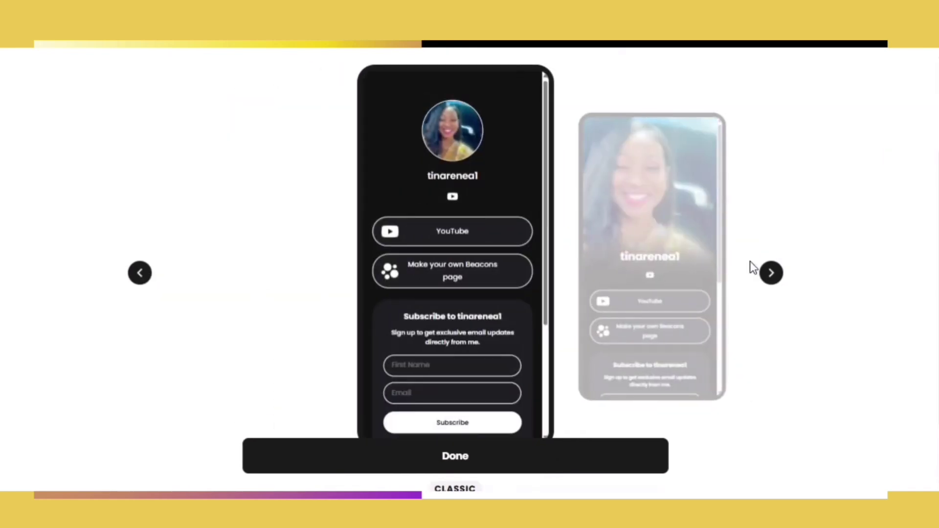
pyautogui.click(772, 279)
pyautogui.click(772, 275)
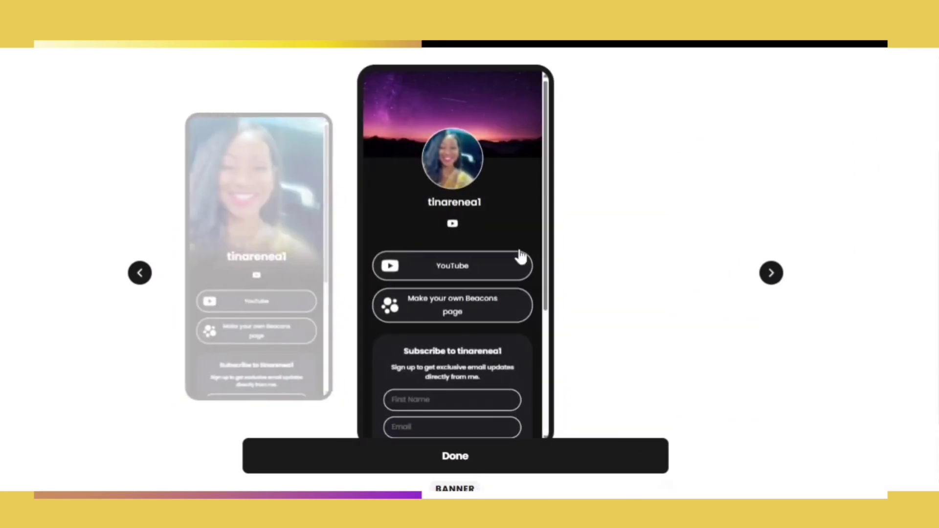
pyautogui.click(141, 276)
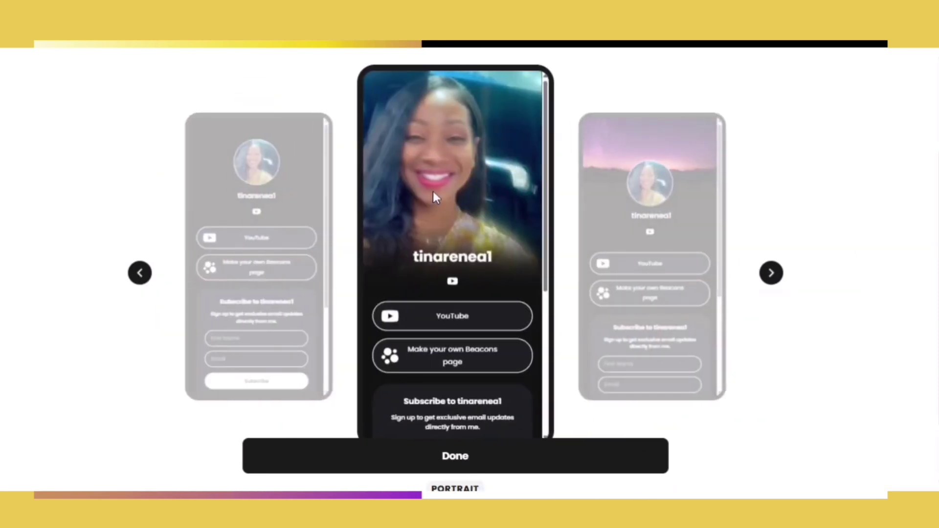
pyautogui.click(300, 209)
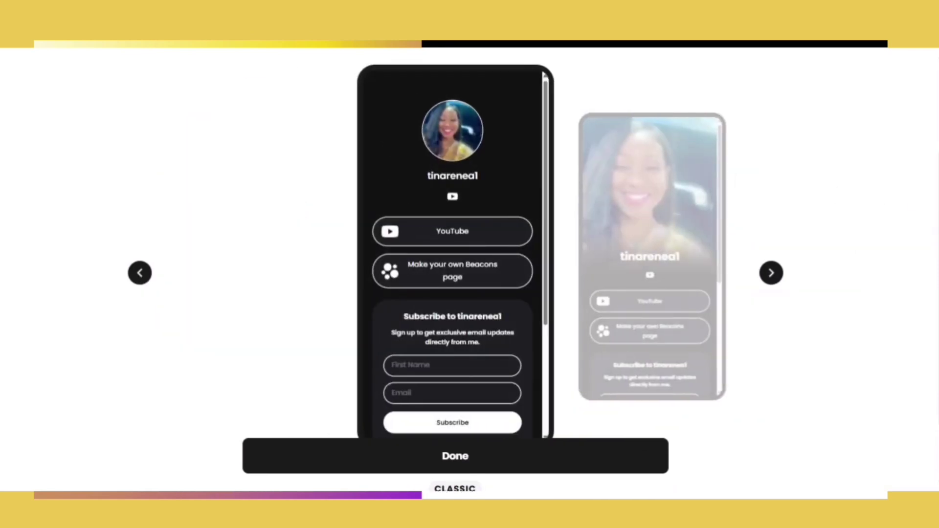
pyautogui.scroll(3, 931, 174)
# - Try AI palettes and the Royal, pink, Lemon, Forest and Ocean colour themes, returning to Lemon
pyautogui.click(649, 103)
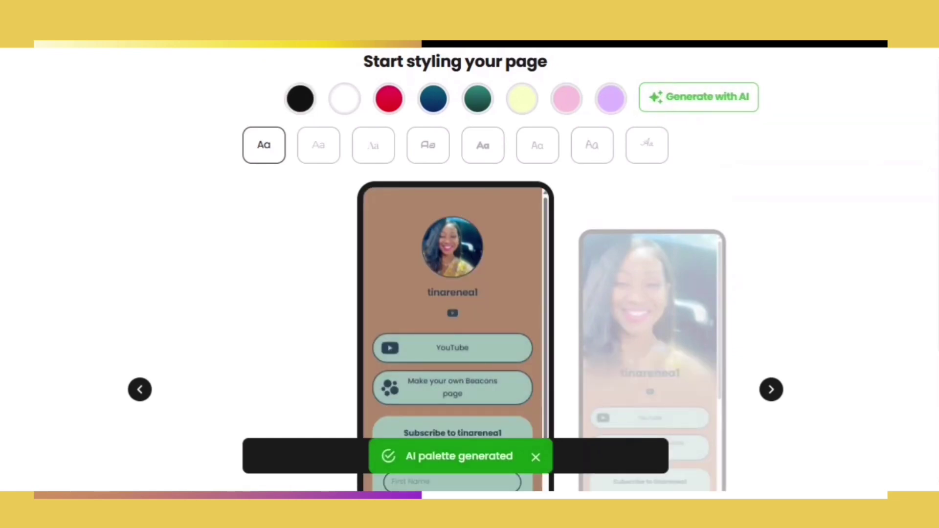
pyautogui.click(656, 103)
pyautogui.click(613, 105)
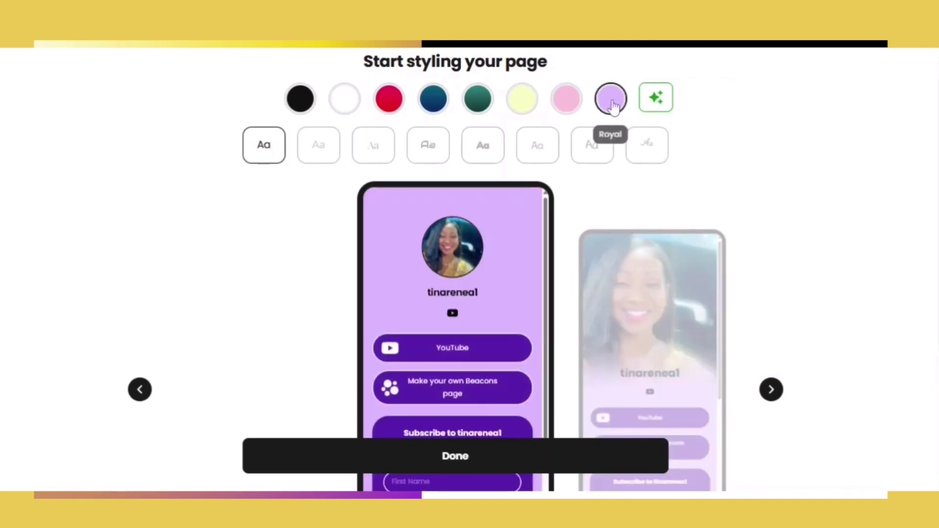
pyautogui.click(569, 103)
pyautogui.click(524, 102)
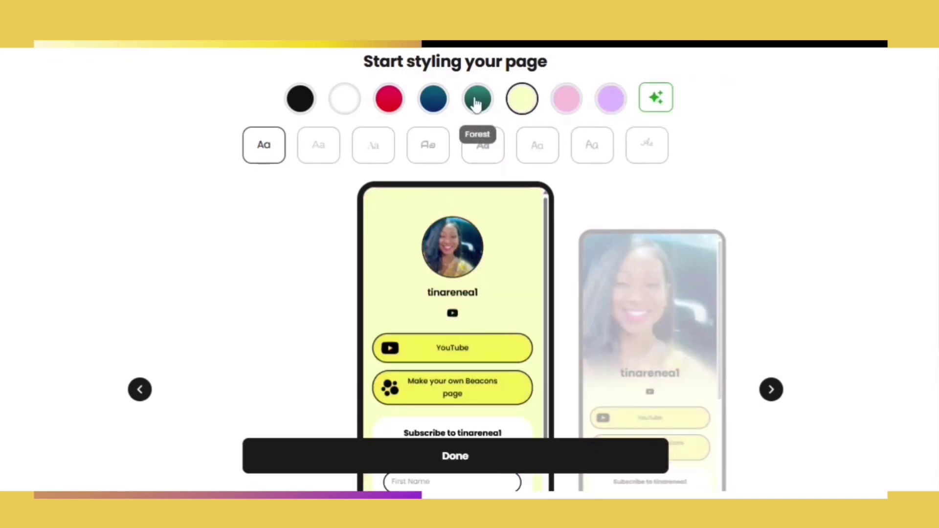
pyautogui.click(476, 104)
pyautogui.click(432, 102)
pyautogui.click(522, 113)
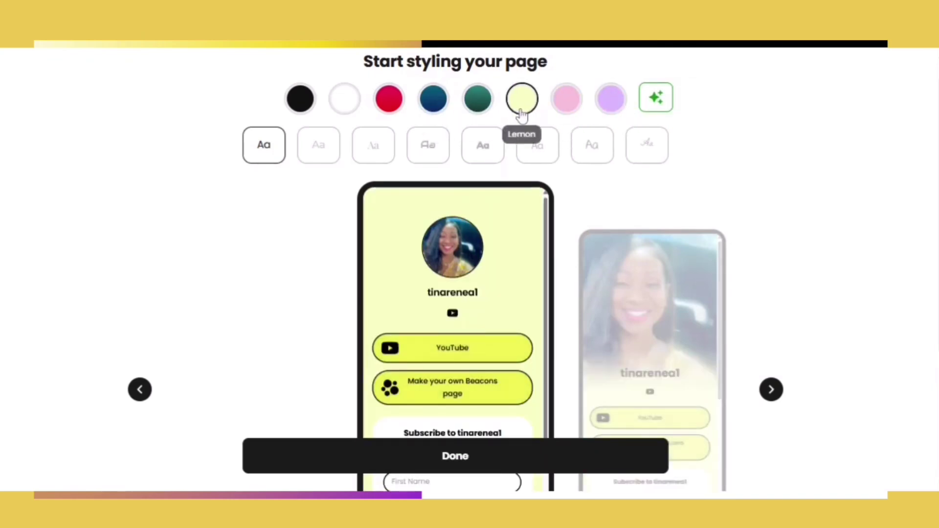
# - Compare Audiowide, Fredoka One, Space Mono, La Belle Aurore and Gloria Hallelujah fonts for the page
pyautogui.click(428, 154)
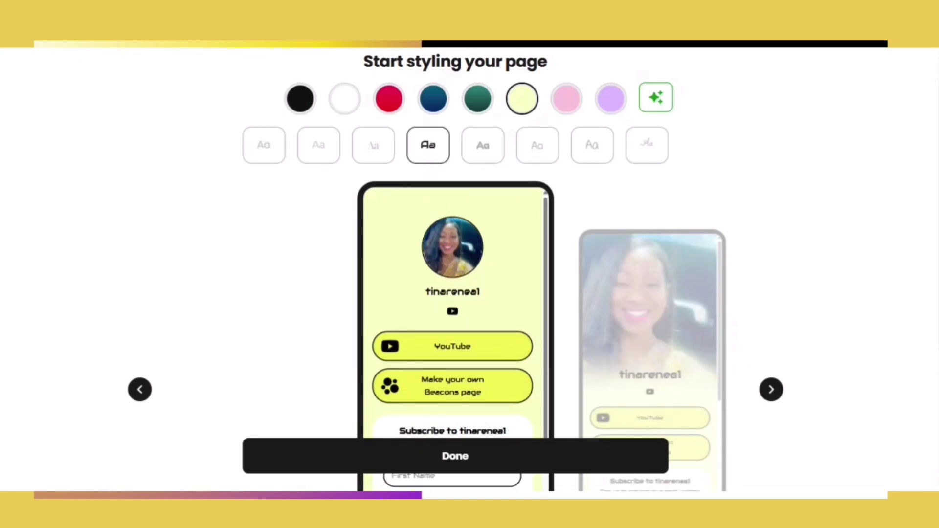
pyautogui.click(483, 156)
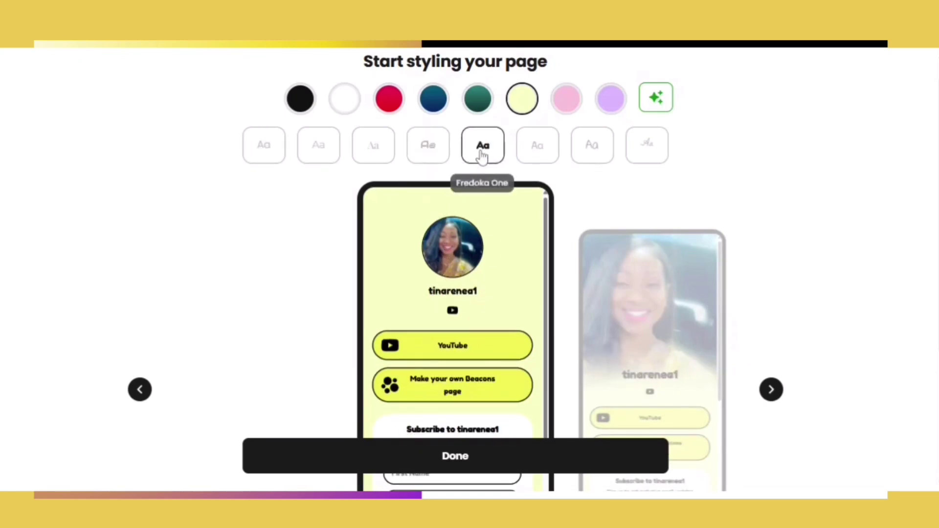
pyautogui.click(538, 160)
pyautogui.click(634, 152)
pyautogui.click(607, 157)
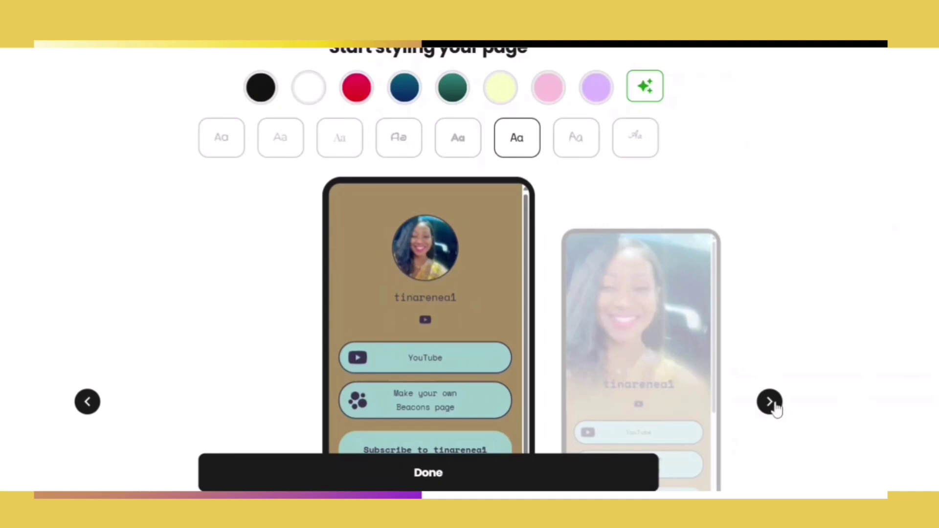
# - Browse the page themes back to the brown theme and confirm the design with Done
pyautogui.click(771, 403)
pyautogui.click(771, 403)
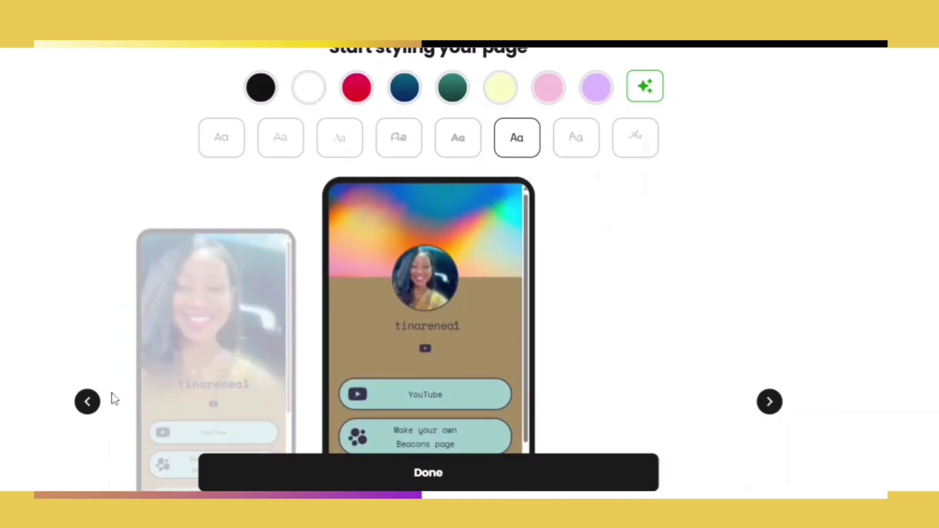
pyautogui.click(89, 405)
pyautogui.click(89, 405)
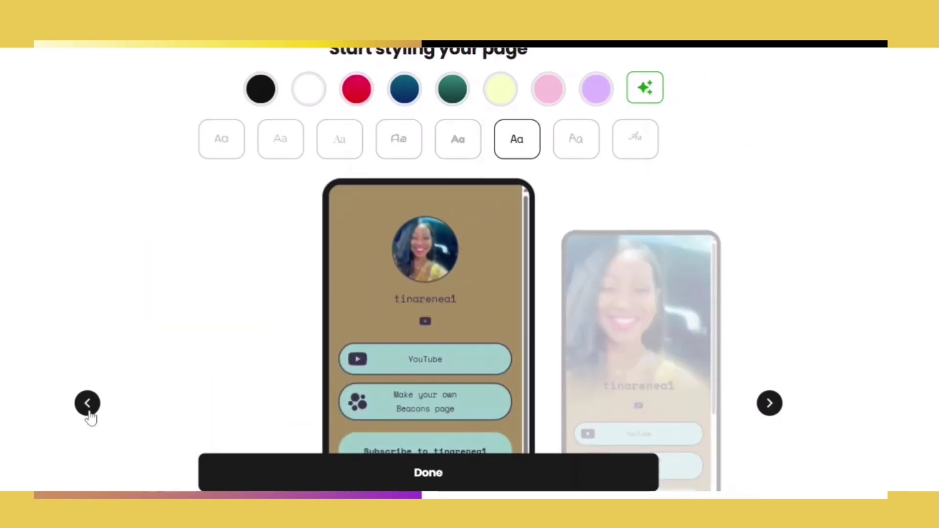
pyautogui.click(418, 473)
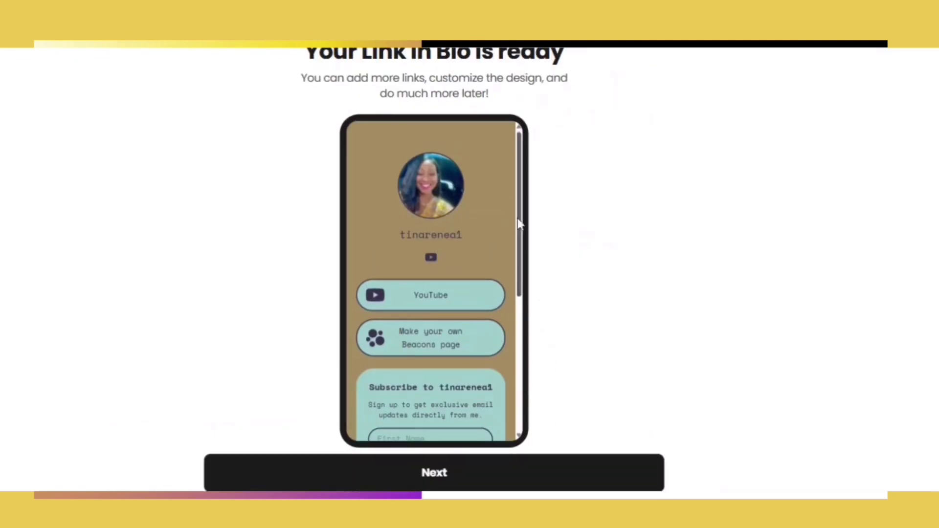
# - Answer yes to brand deals, pass the Media Kit, and choose 'Yes, activate my Beacons Store'
pyautogui.moveTo(548, 288); pyautogui.dragTo(577, 440)
pyautogui.scroll(-1, 641, 399)
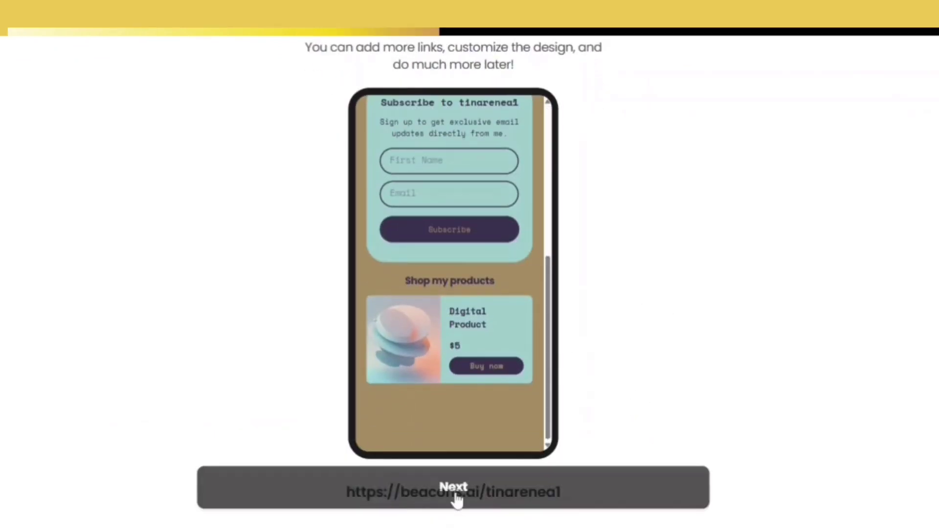
pyautogui.click(486, 499)
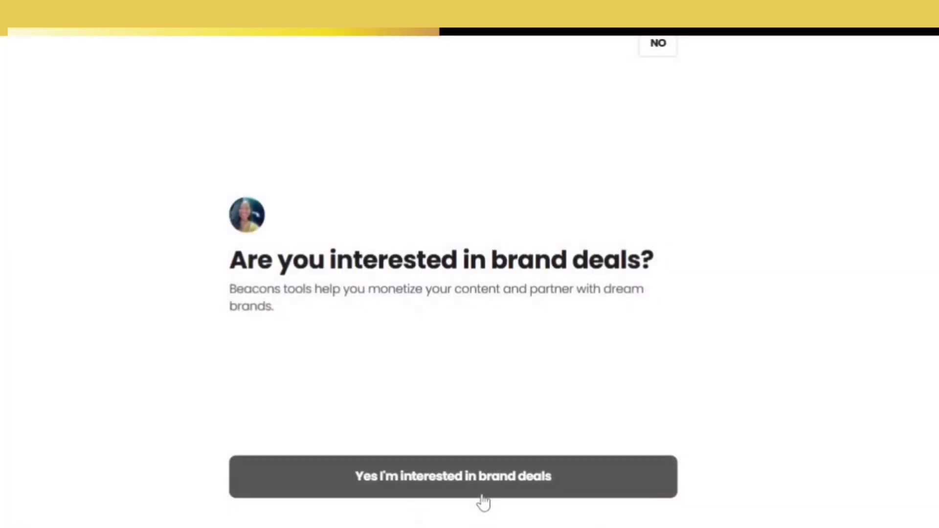
pyautogui.click(404, 487)
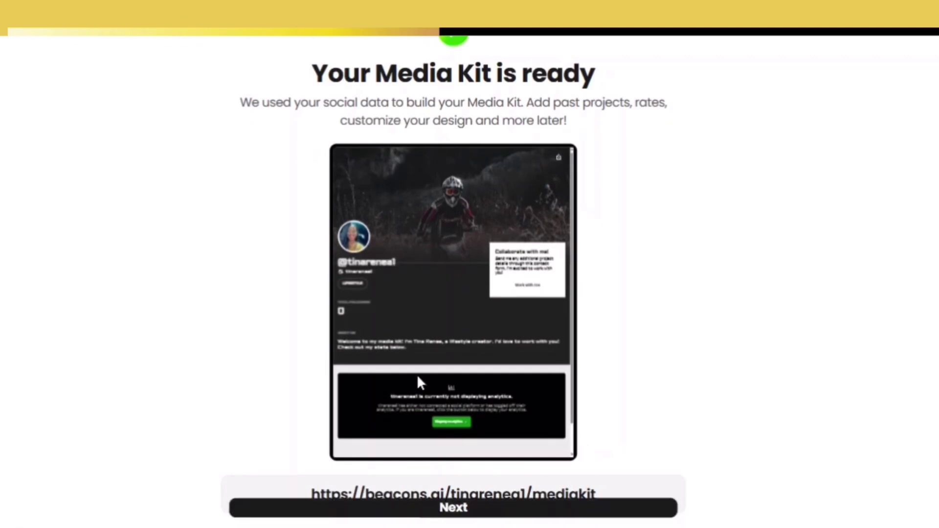
pyautogui.click(456, 512)
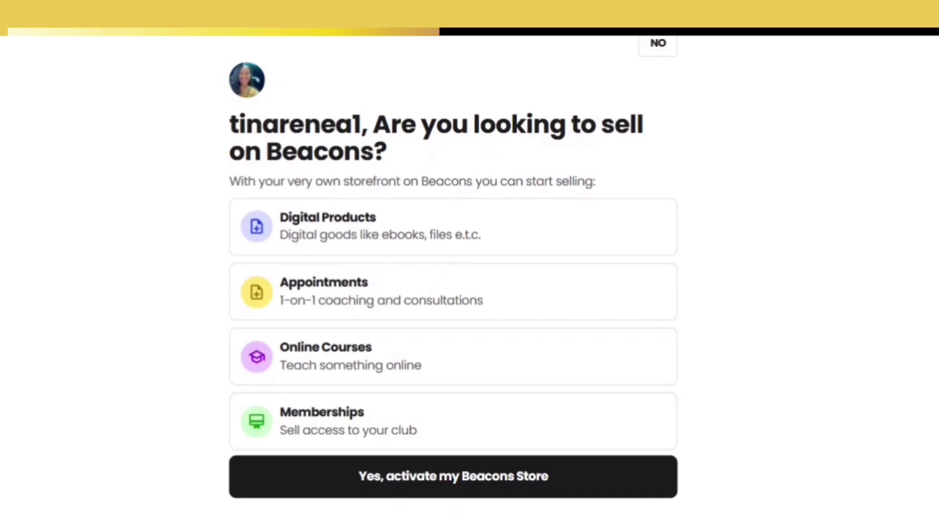
pyautogui.click(440, 486)
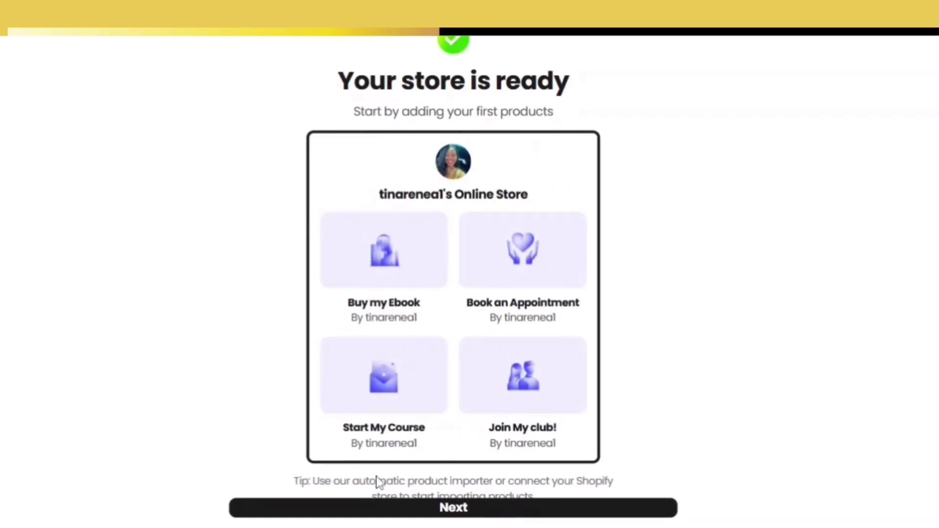
pyautogui.click(466, 511)
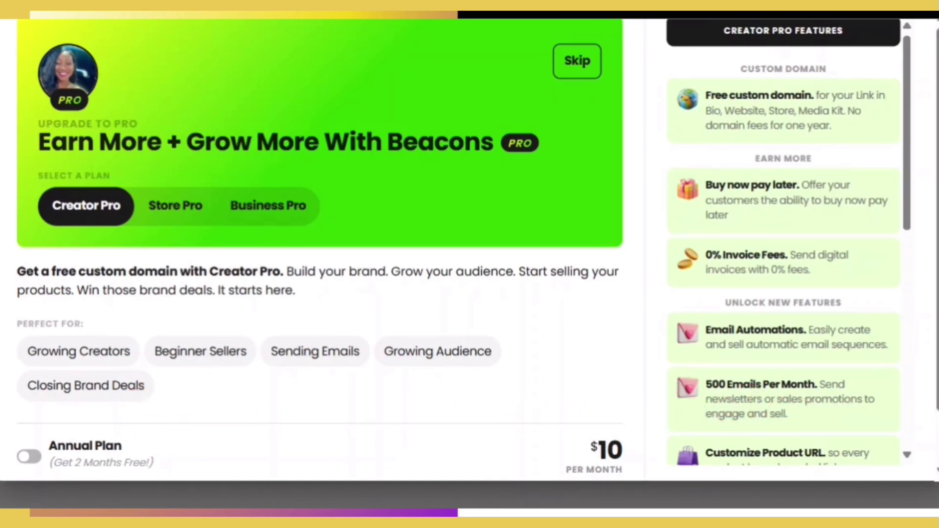
# - Toggle annual versus monthly pricing for Creator Pro, Store Pro and Business Pro, then dismiss the offer
pyautogui.click(28, 458)
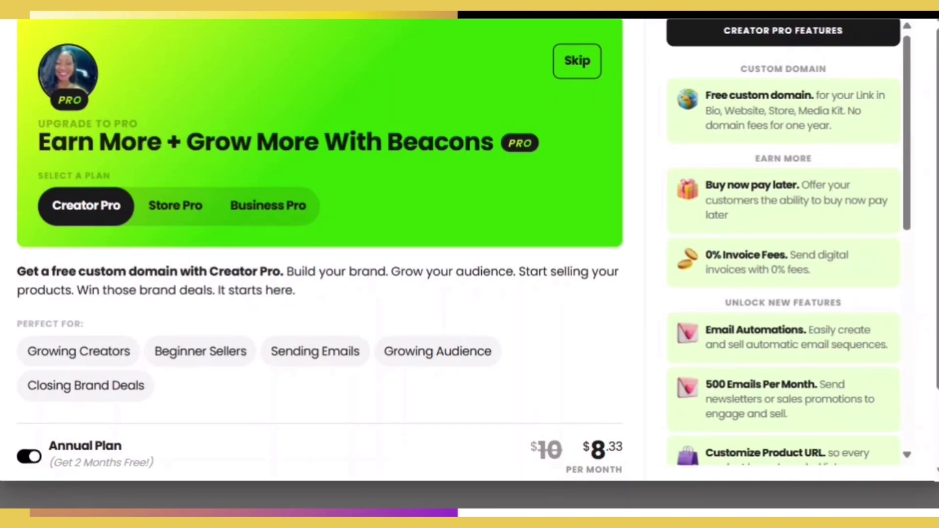
pyautogui.press('space')
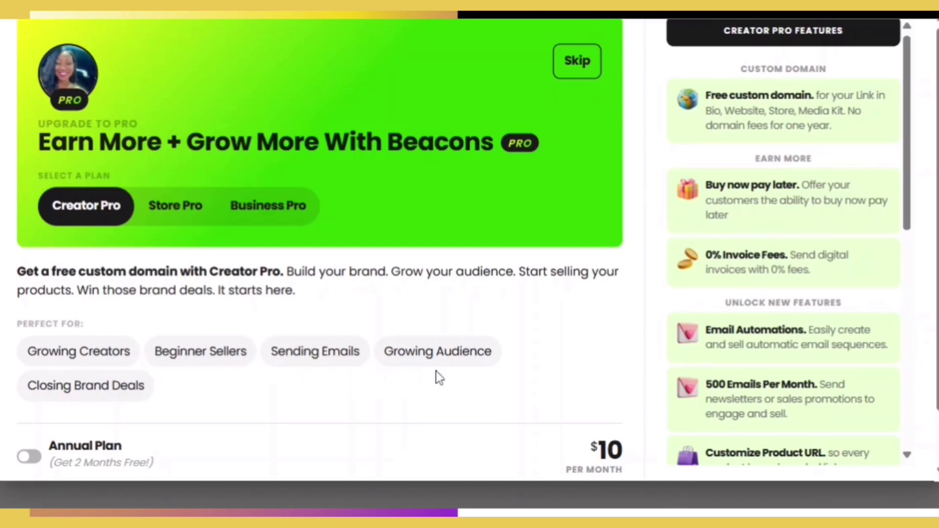
pyautogui.click(191, 214)
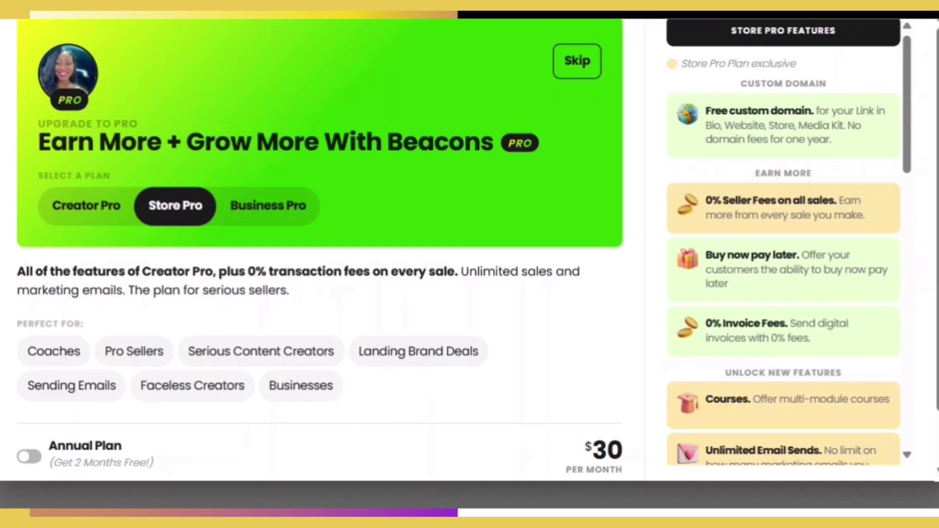
pyautogui.click(33, 458)
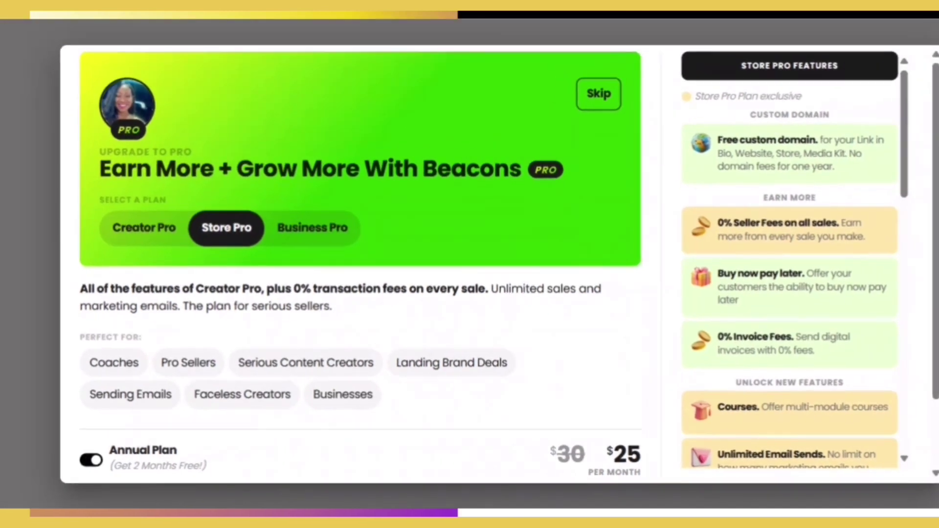
pyautogui.click(29, 460)
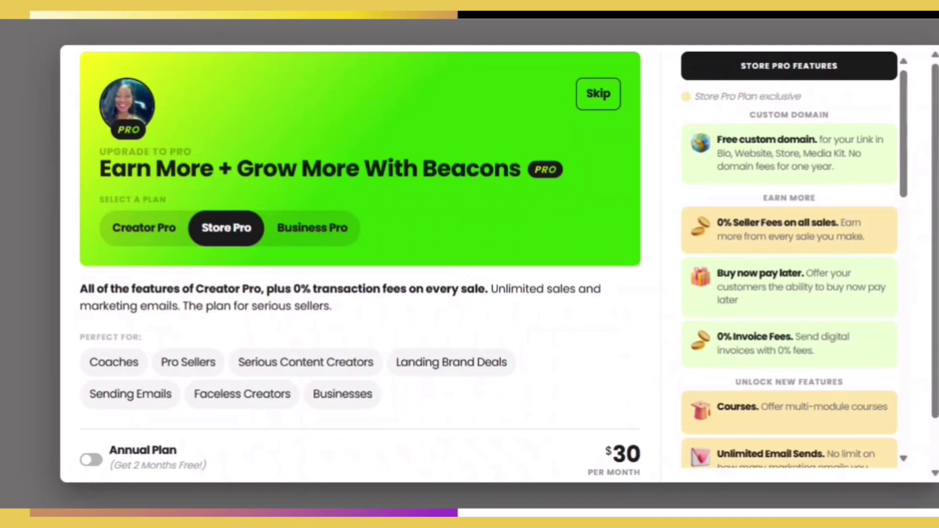
pyautogui.click(327, 239)
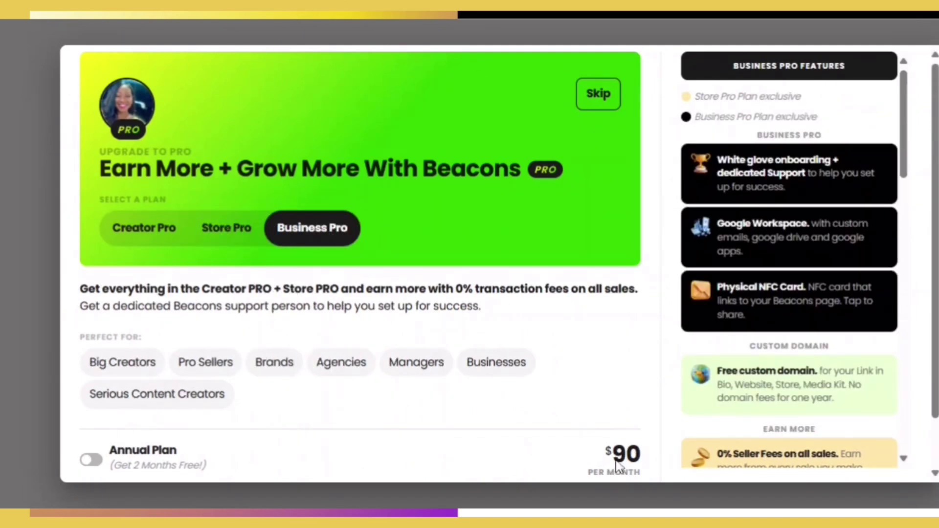
pyautogui.click(91, 461)
pyautogui.click(91, 461)
pyautogui.click(598, 98)
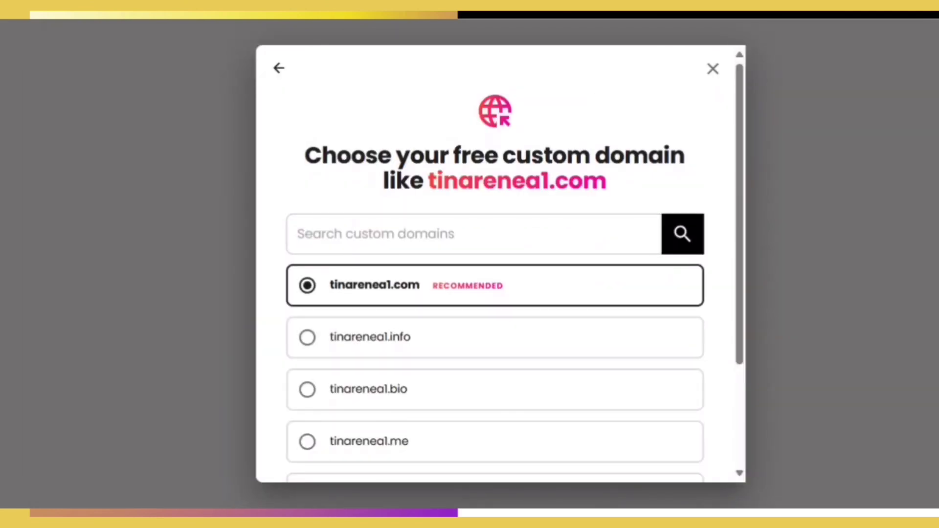
# - Scroll to the bottom of the domain chooser and choose 'Skip for now'
pyautogui.moveTo(742, 134); pyautogui.dragTo(744, 168)
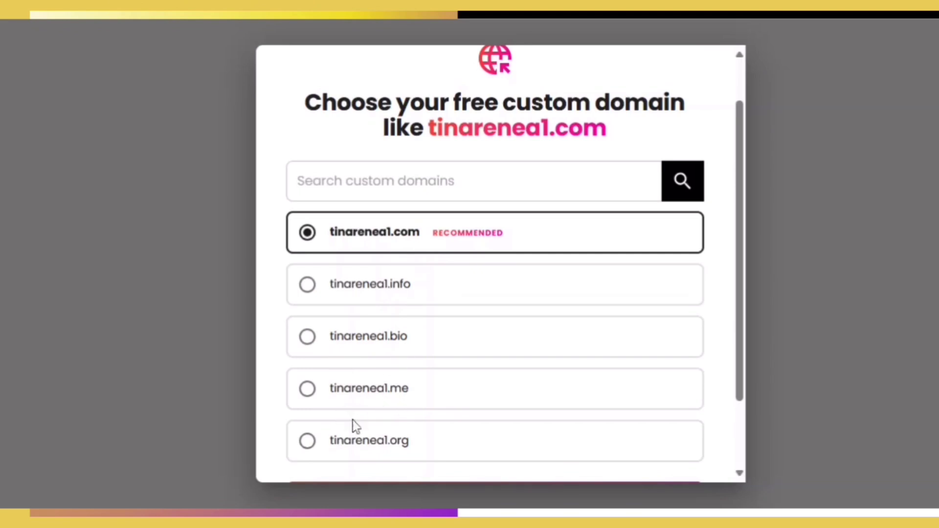
pyautogui.moveTo(733, 237); pyautogui.dragTo(656, 327)
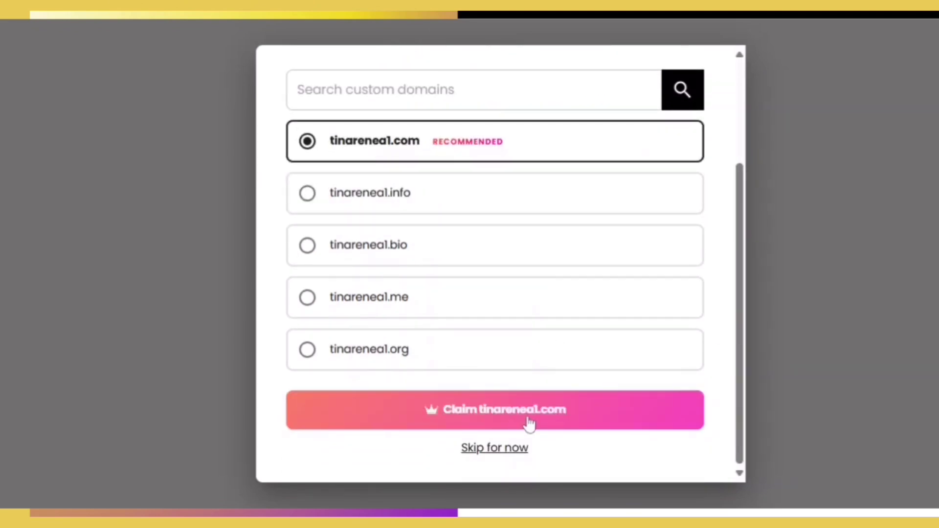
pyautogui.click(489, 449)
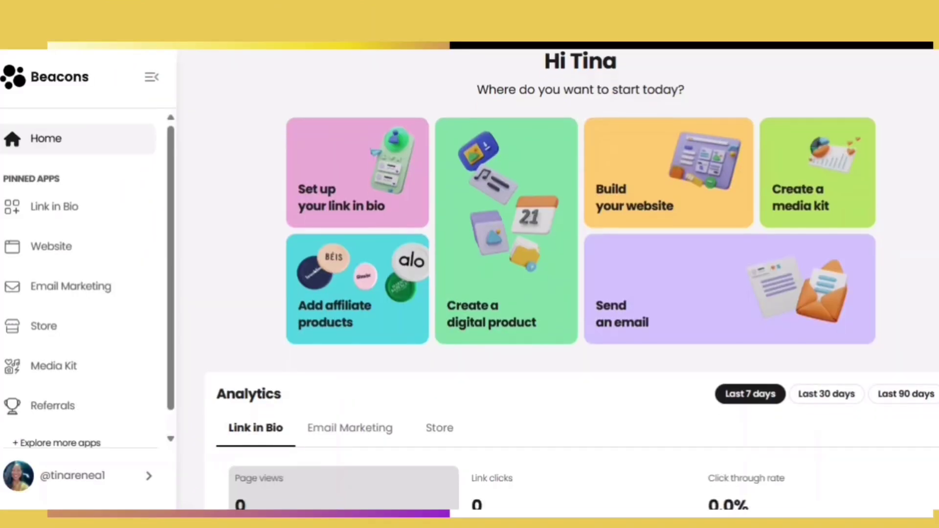
# - Switch dashboard analytics between Last 30, 90 and 7 days, then view Email Marketing analytics
pyautogui.scroll(-2, 572, 279)
pyautogui.scroll(-5, 573, 279)
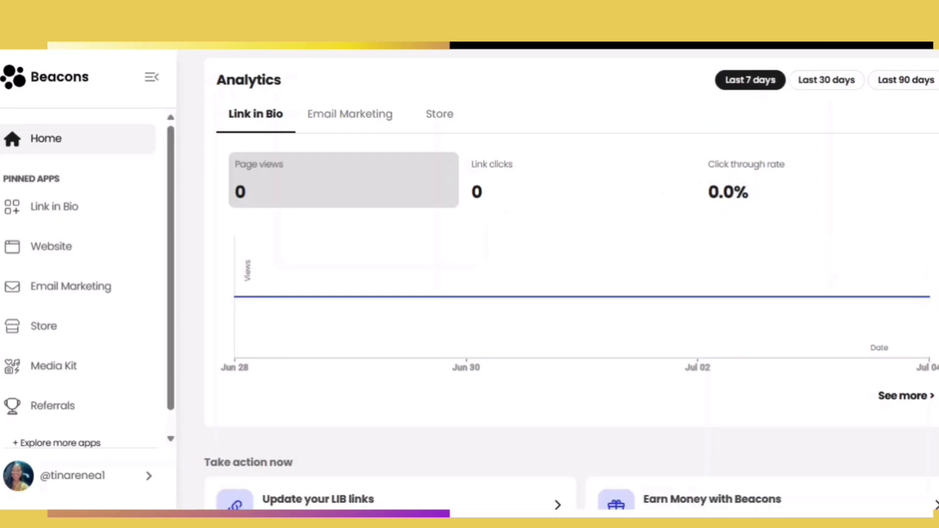
pyautogui.scroll(-5, 571, 293)
pyautogui.scroll(7, 571, 294)
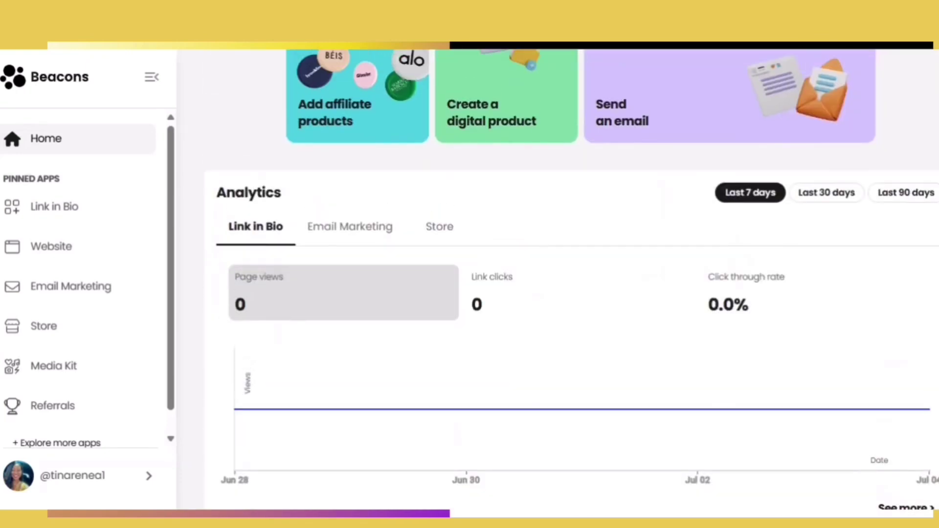
pyautogui.click(832, 201)
pyautogui.click(903, 195)
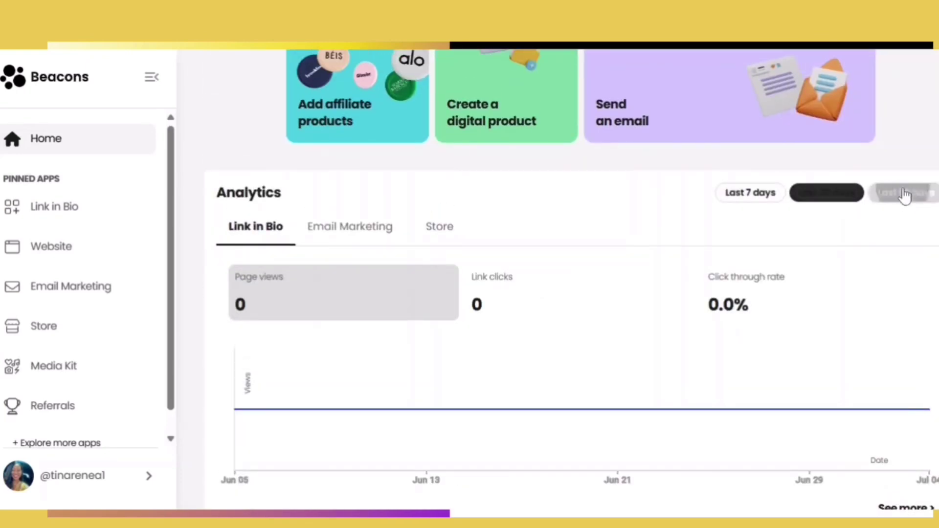
pyautogui.click(768, 194)
pyautogui.click(362, 237)
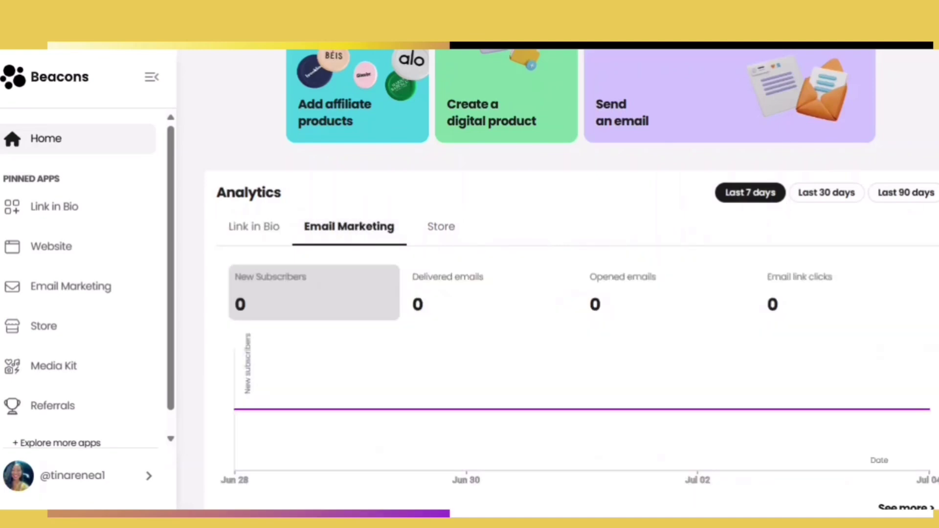
pyautogui.scroll(-3, 573, 278)
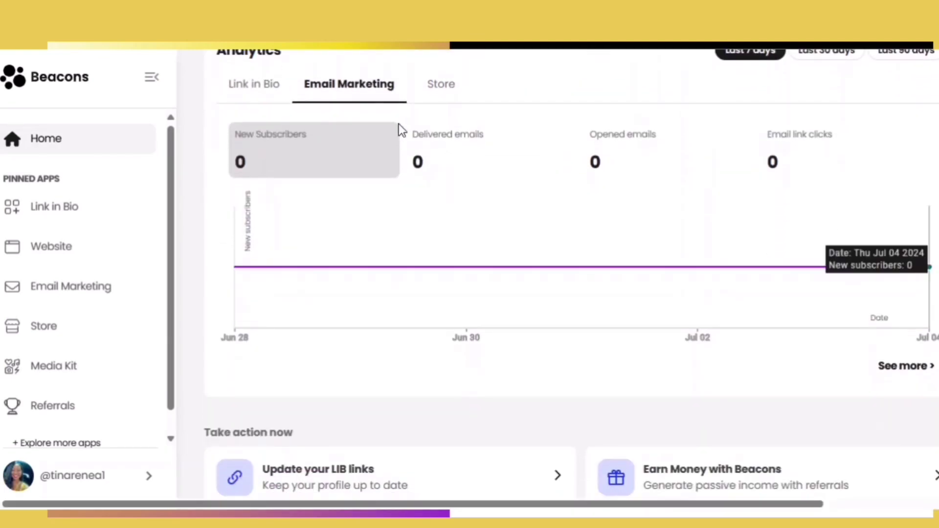
pyautogui.scroll(-8, 399, 135)
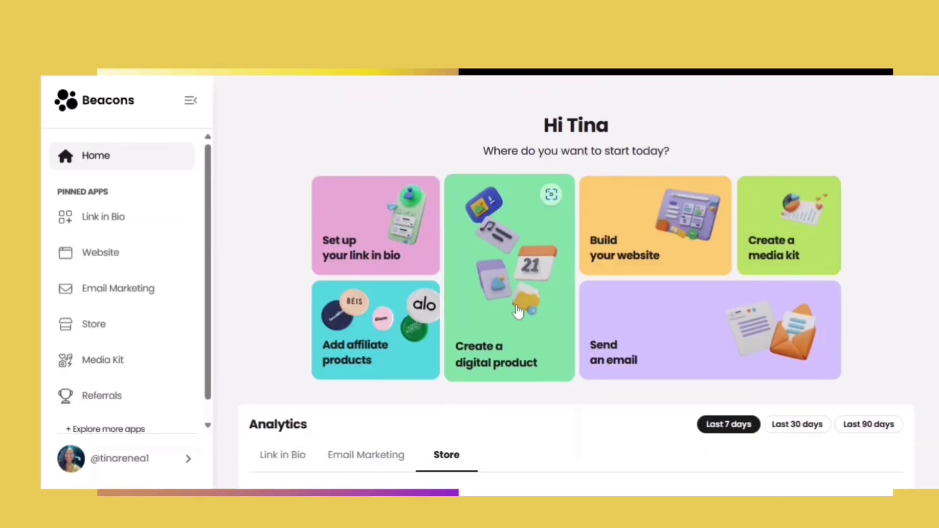
# - Create a new Digital product and start the builder's guided tour with 'Let's go!'
pyautogui.click(518, 311)
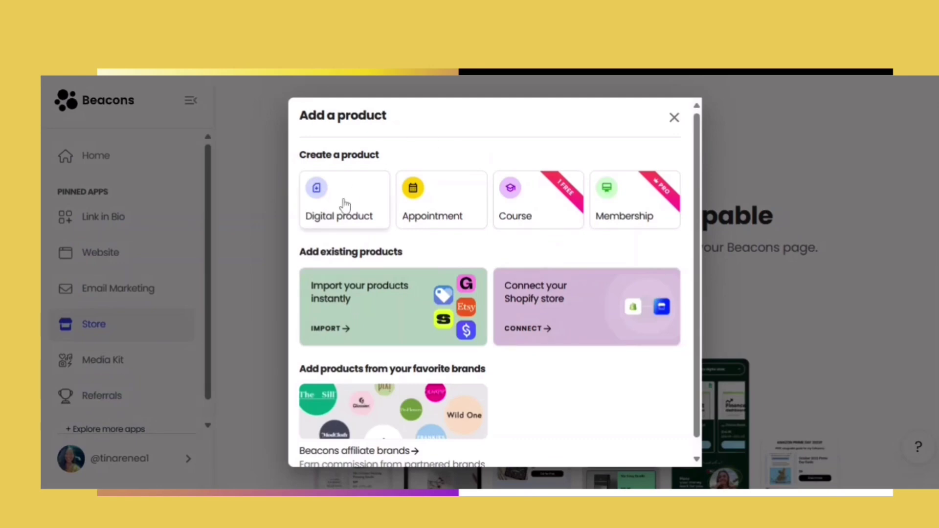
pyautogui.click(345, 205)
pyautogui.click(487, 361)
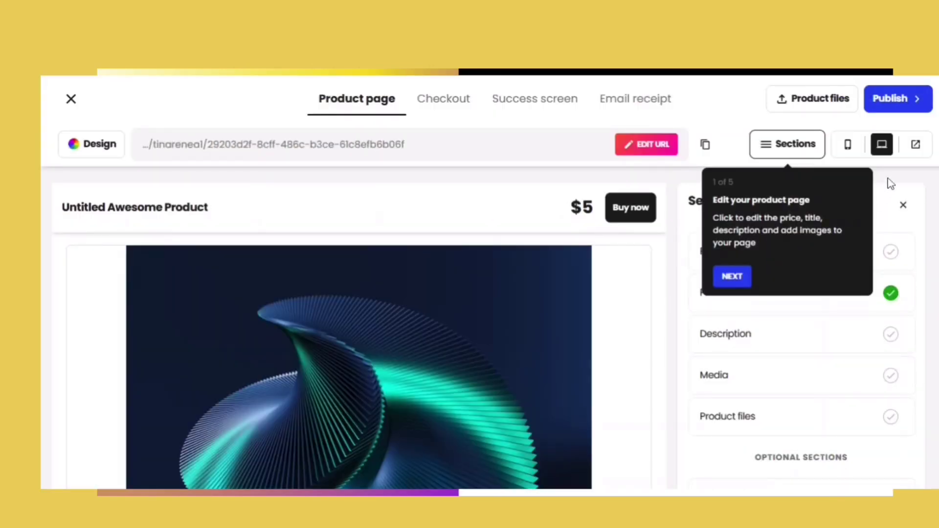
# - Step through the tour tips on design, product files and checkout, then finish the tour
pyautogui.click(737, 277)
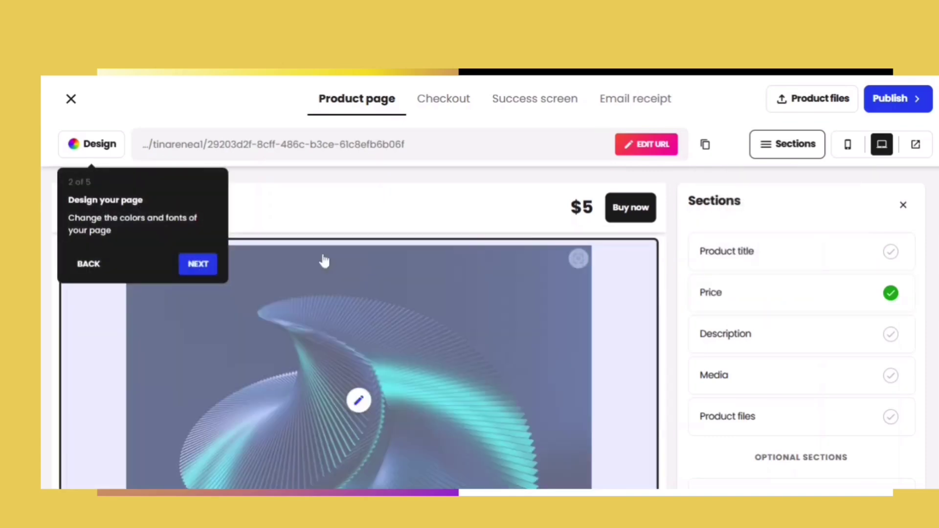
pyautogui.click(195, 268)
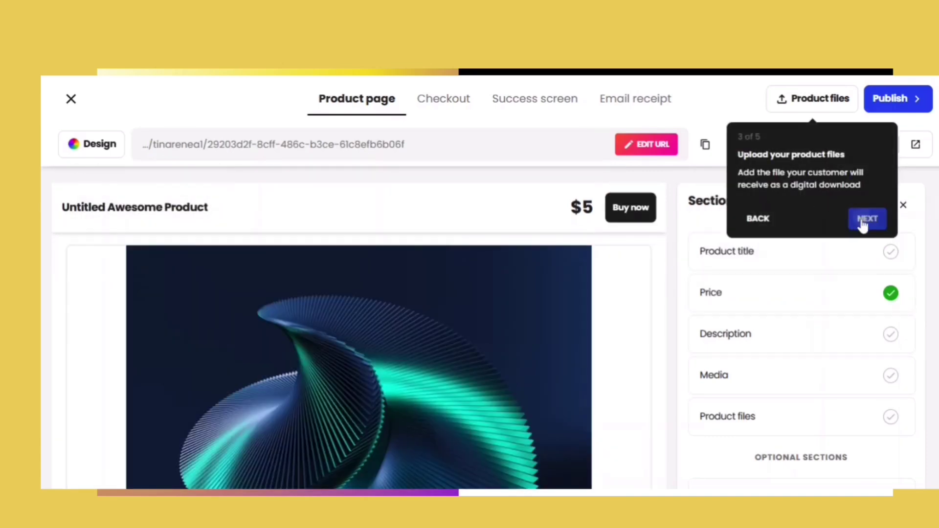
pyautogui.click(863, 221)
pyautogui.click(551, 218)
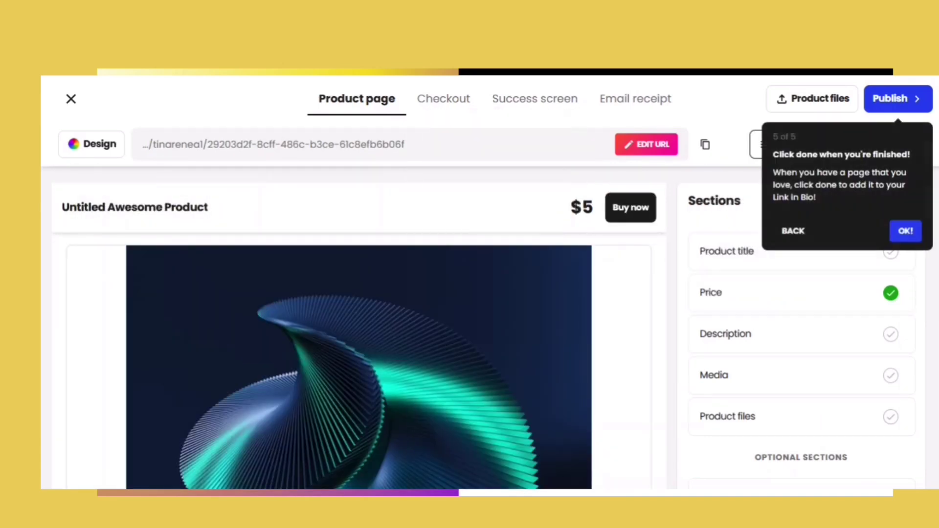
pyautogui.click(905, 235)
pyautogui.click(178, 216)
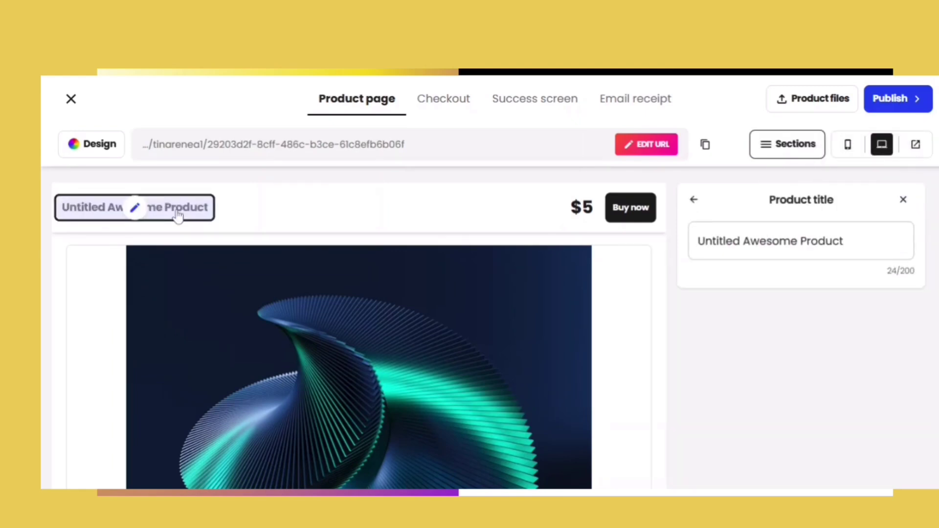
# - Replace the product title with 'DBA- Digital Boss Academy' and save it
pyautogui.moveTo(846, 242); pyautogui.dragTo(598, 269)
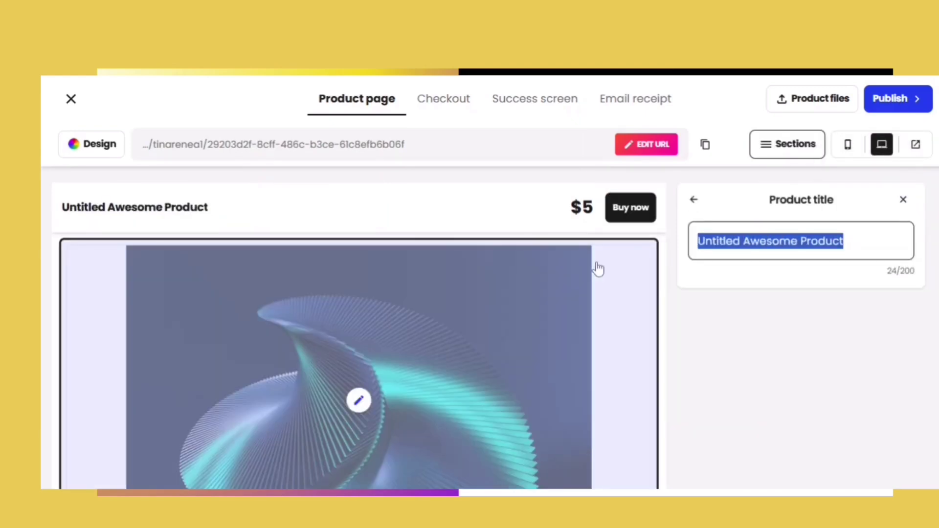
pyautogui.write('DBA- Dig')
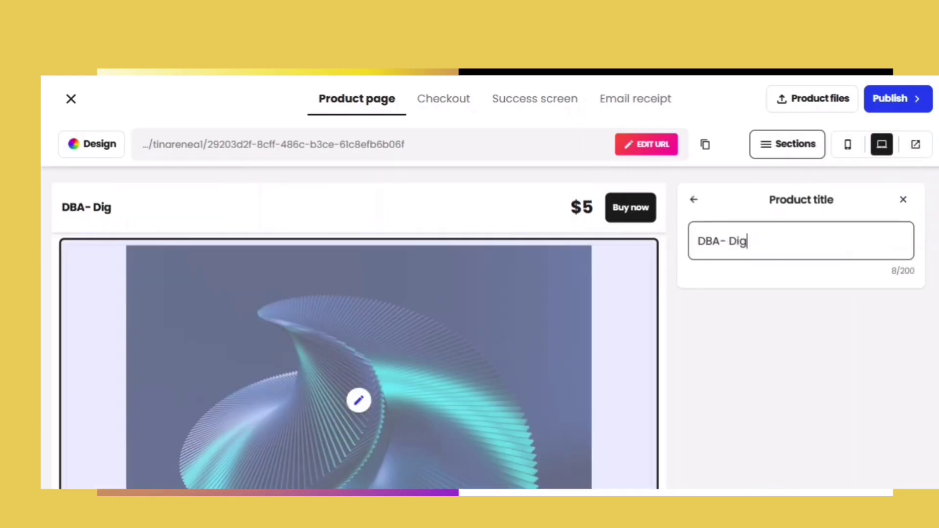
pyautogui.write('ital Boss Acad')
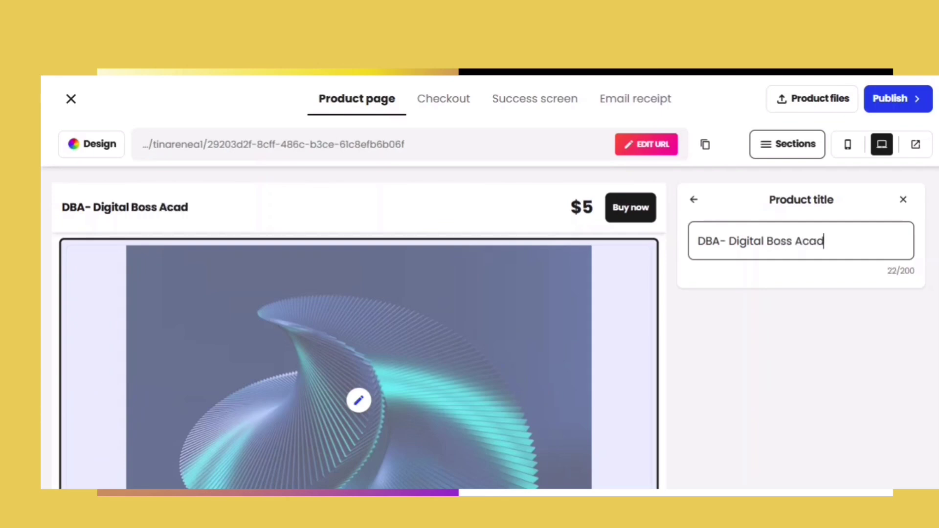
pyautogui.write('emy')
pyautogui.click(904, 201)
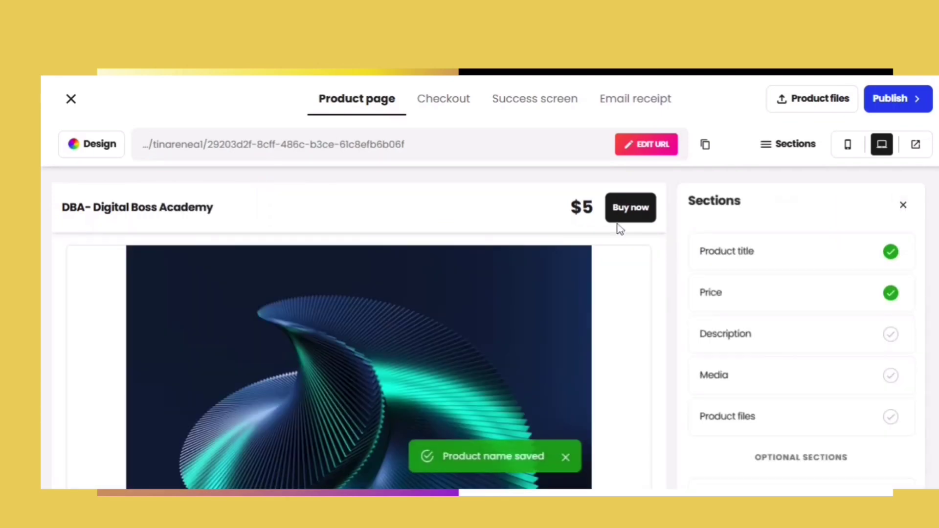
# - Change the product price from $5 to $111
pyautogui.click(774, 208)
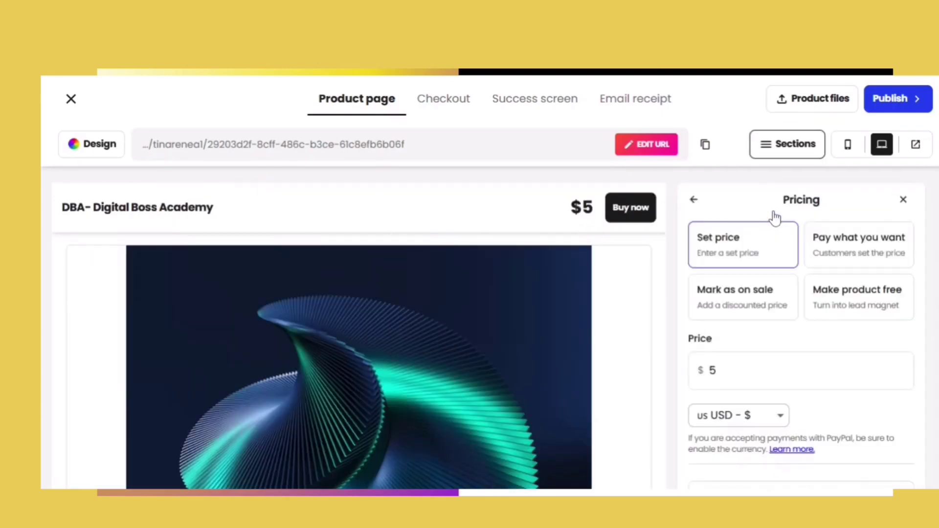
pyautogui.click(716, 370)
pyautogui.press('BackSpace')
pyautogui.write('111')
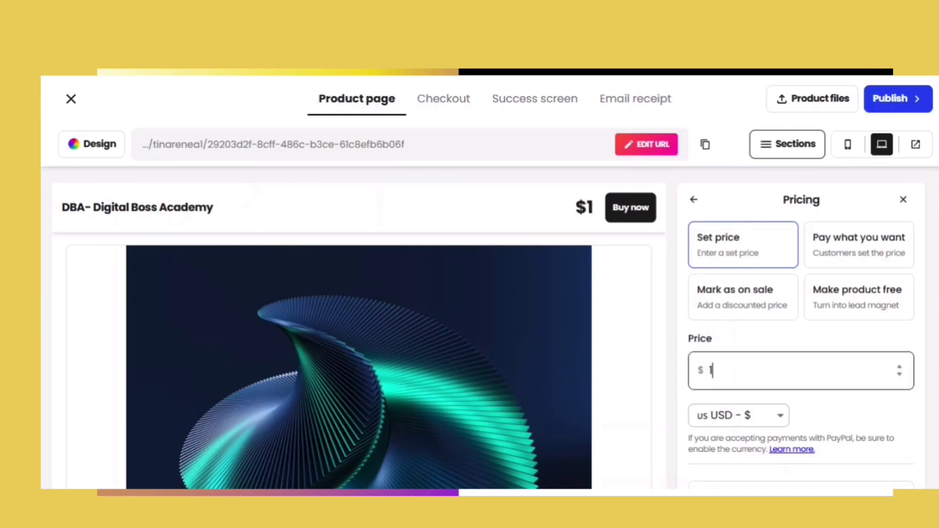
pyautogui.click(824, 407)
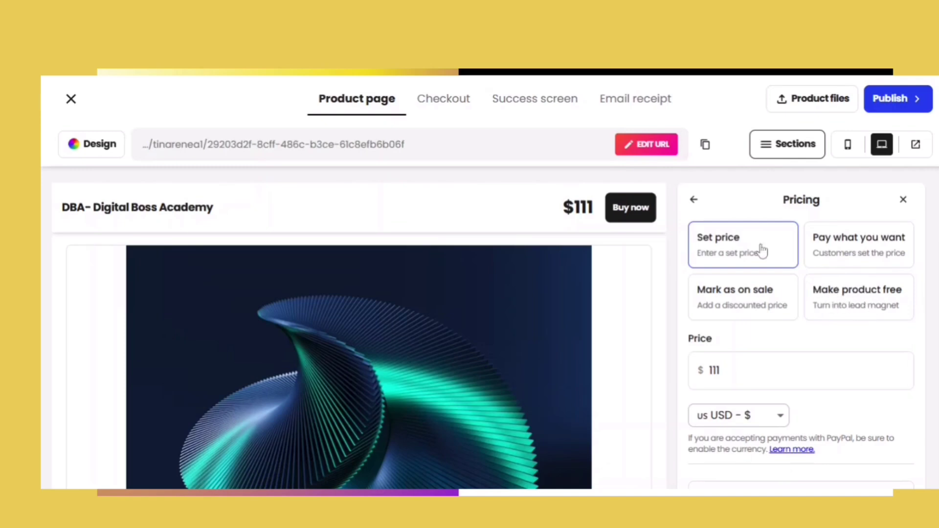
# - Mark the product as on sale with an original price of $333
pyautogui.click(738, 297)
pyautogui.click(739, 371)
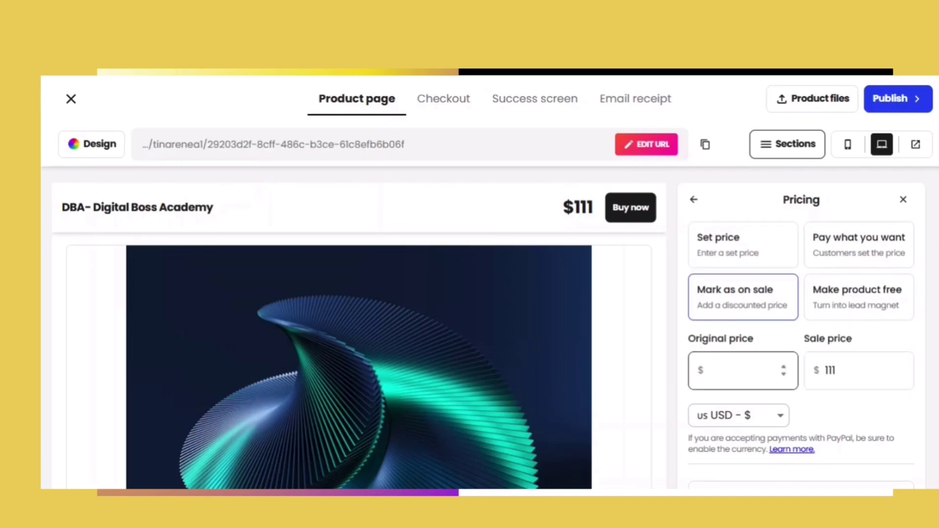
pyautogui.write('333')
pyautogui.click(824, 423)
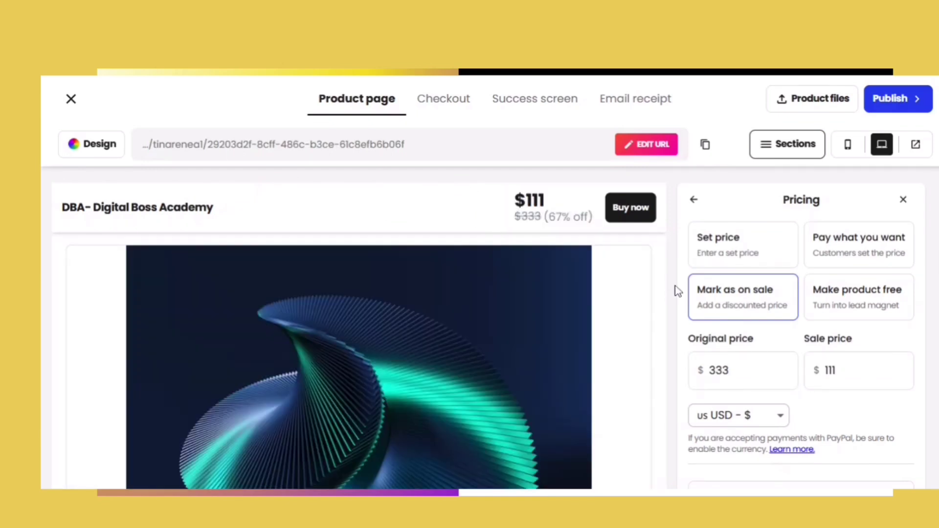
# - Review the pricing panel, then open the Media settings for the teal cover image
pyautogui.scroll(-5, 801, 328)
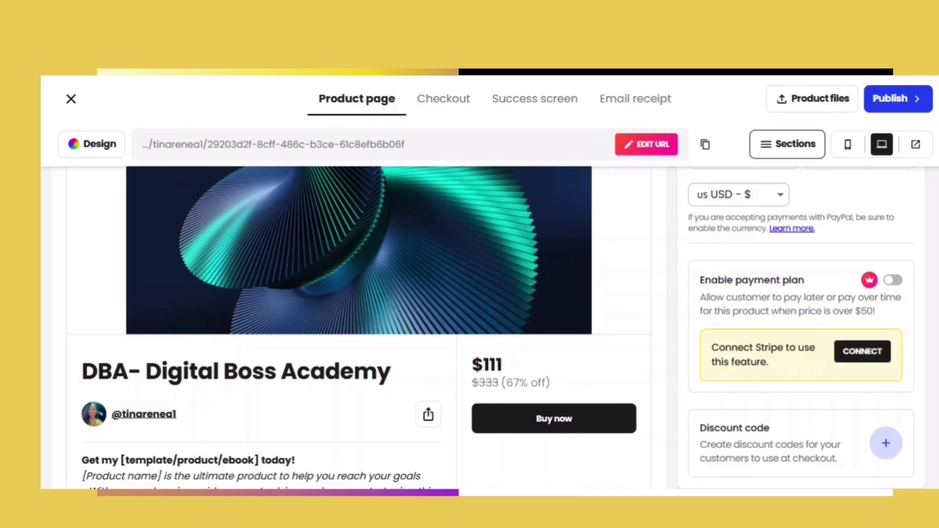
pyautogui.scroll(-3, 934, 259)
pyautogui.scroll(6, 934, 260)
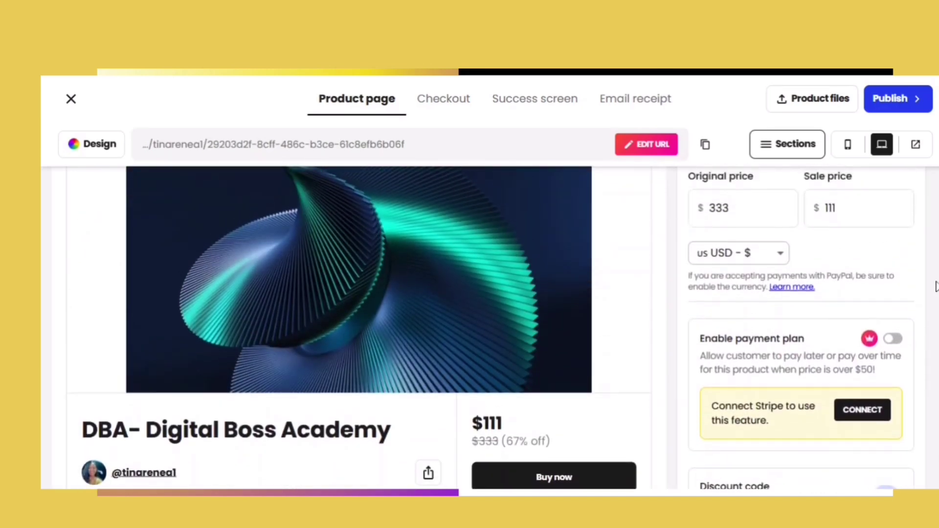
pyautogui.scroll(3, 934, 260)
pyautogui.scroll(-5, 935, 294)
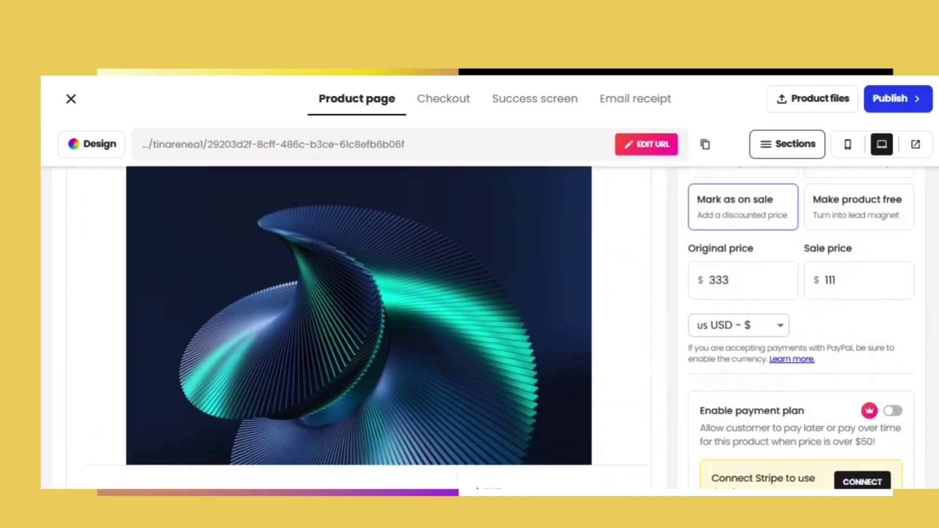
pyautogui.scroll(3, 936, 294)
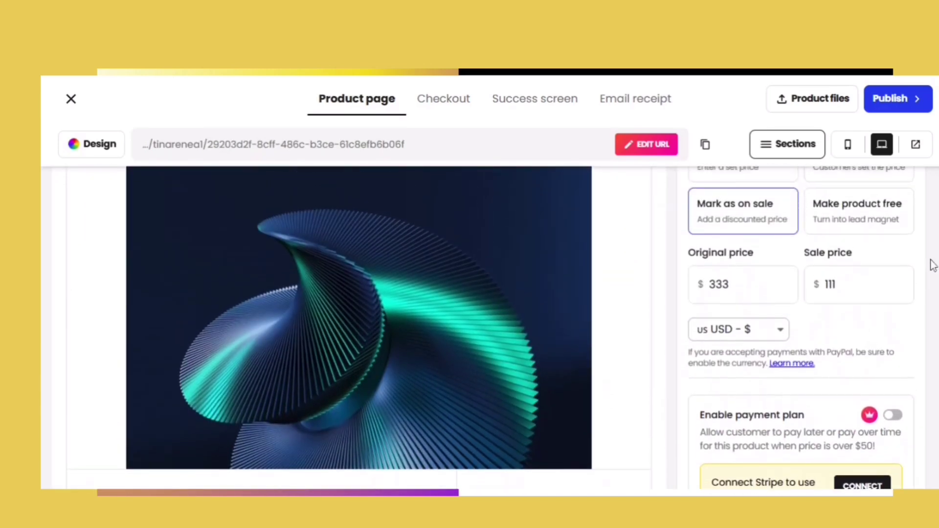
pyautogui.moveTo(359, 283)
pyautogui.click(359, 314)
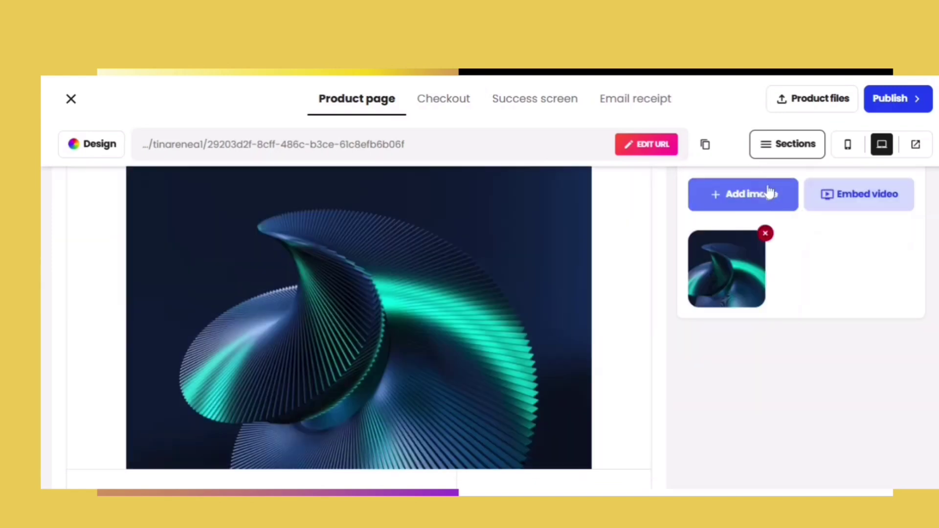
# - Upload the purple DBA Volume 2 image as a product image with a custom crop
pyautogui.click(762, 206)
pyautogui.click(488, 165)
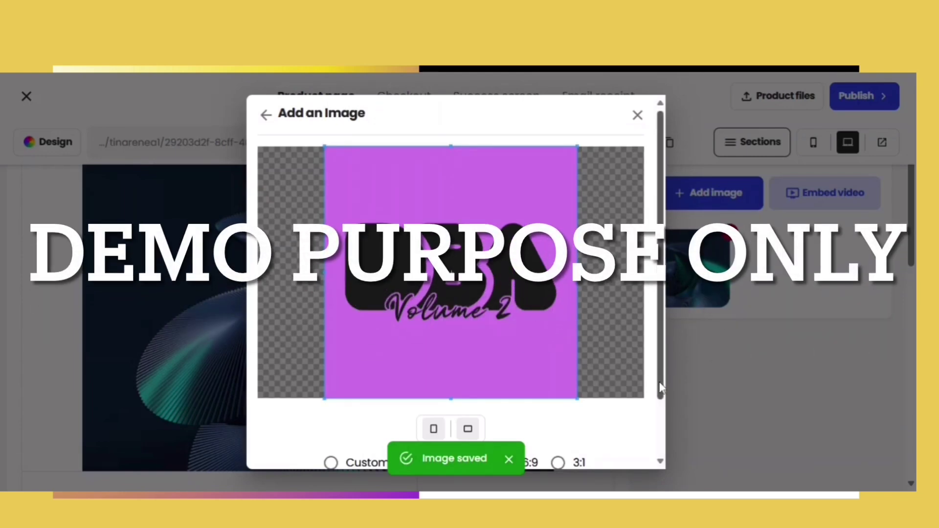
pyautogui.scroll(-2, 661, 380)
pyautogui.click(332, 398)
pyautogui.click(550, 446)
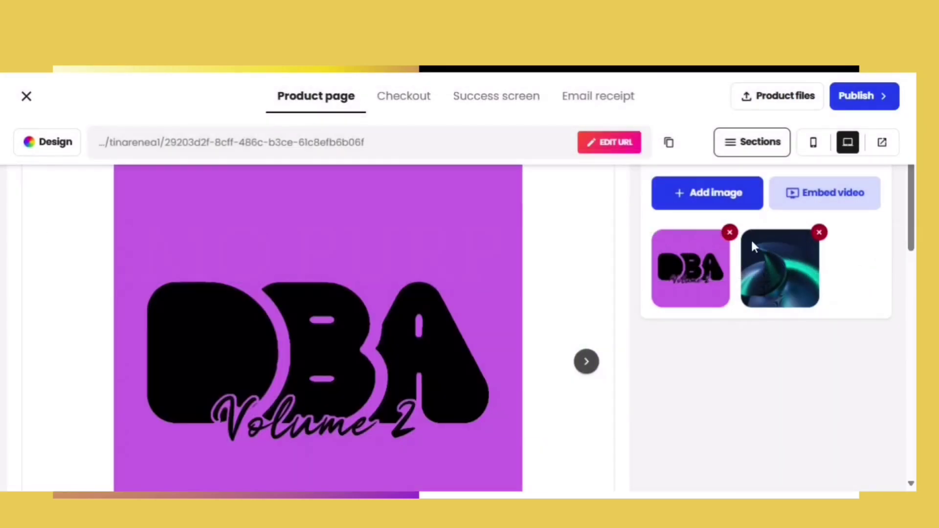
# - Delete the old teal spiral cover from the product gallery
pyautogui.click(820, 234)
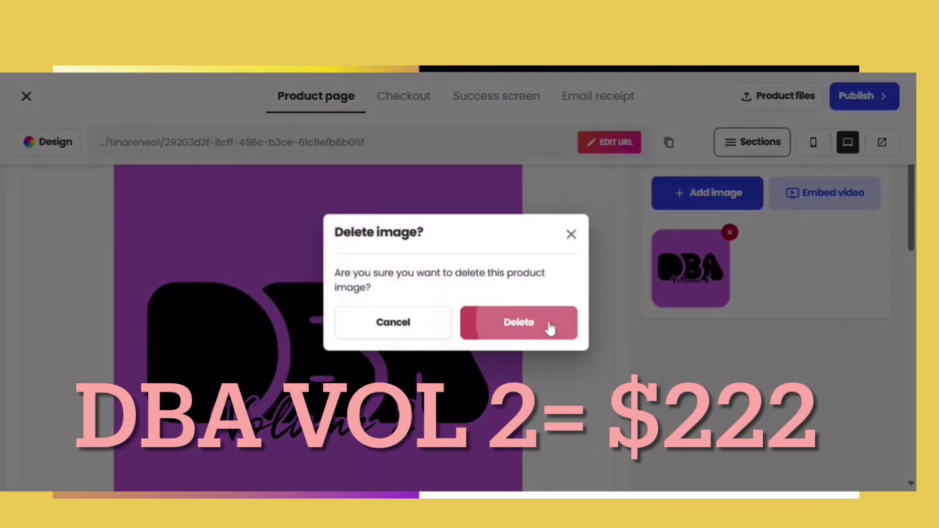
pyautogui.click(550, 328)
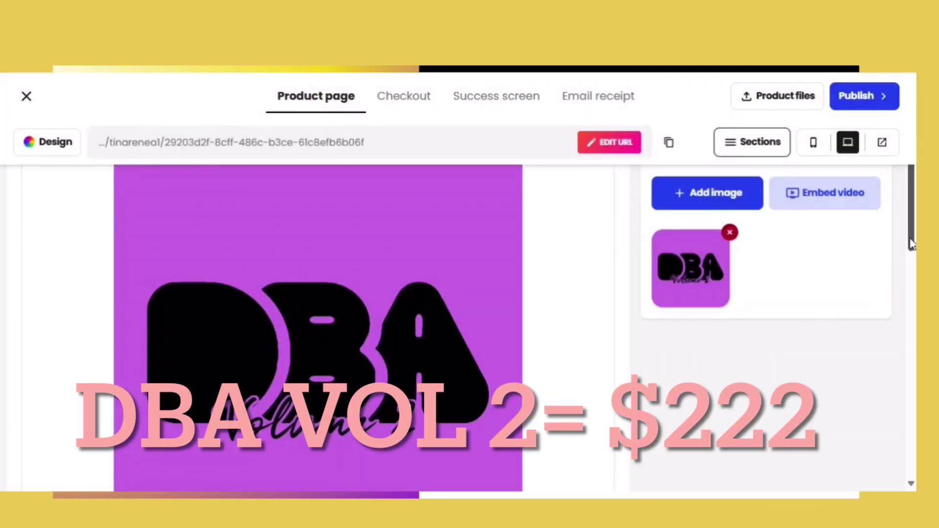
pyautogui.scroll(-5, 904, 244)
pyautogui.scroll(10, 905, 216)
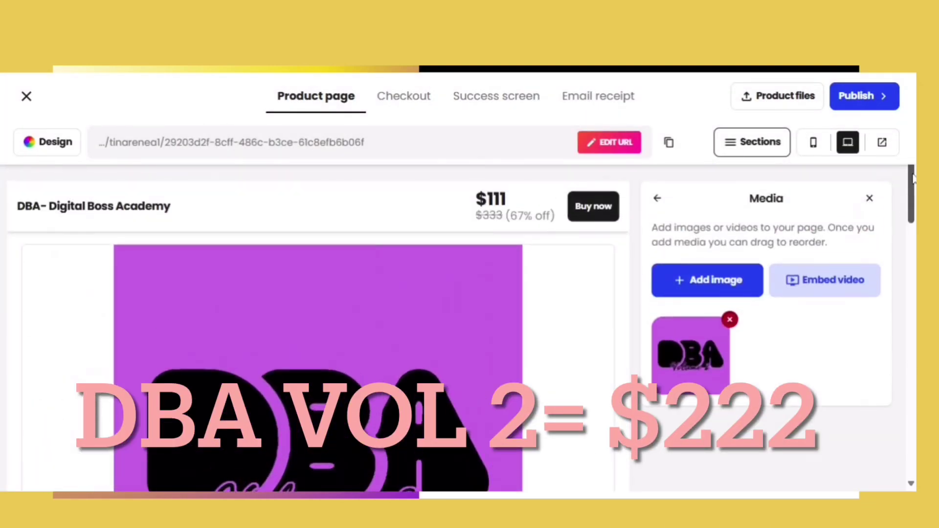
# - Delete all placeholder description text and bring up the Generate with AI tool
pyautogui.moveTo(914, 221); pyautogui.dragTo(915, 394)
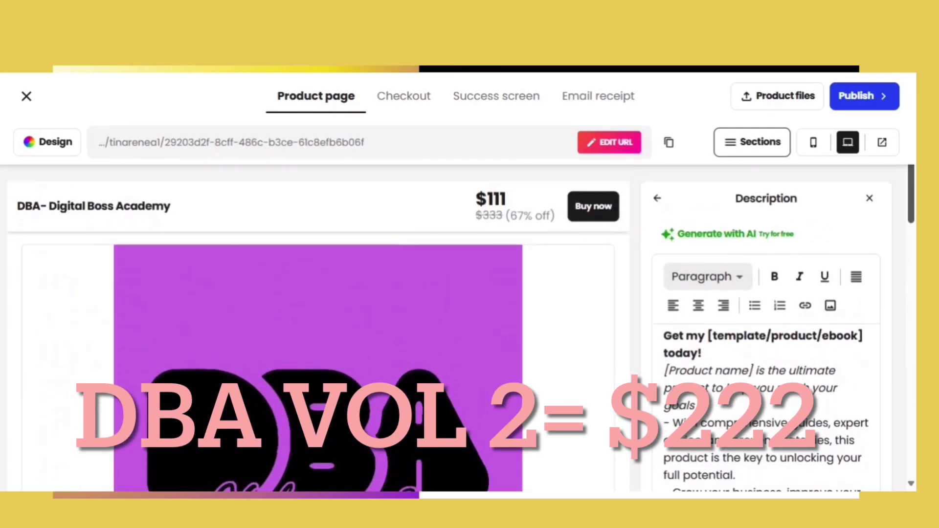
pyautogui.moveTo(663, 229); pyautogui.dragTo(814, 409)
pyautogui.press('BackSpace')
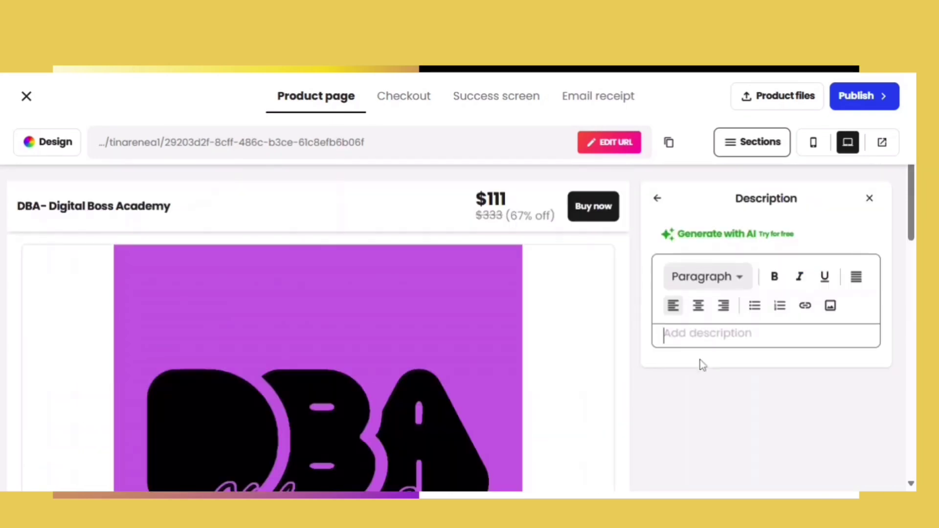
pyautogui.click(738, 240)
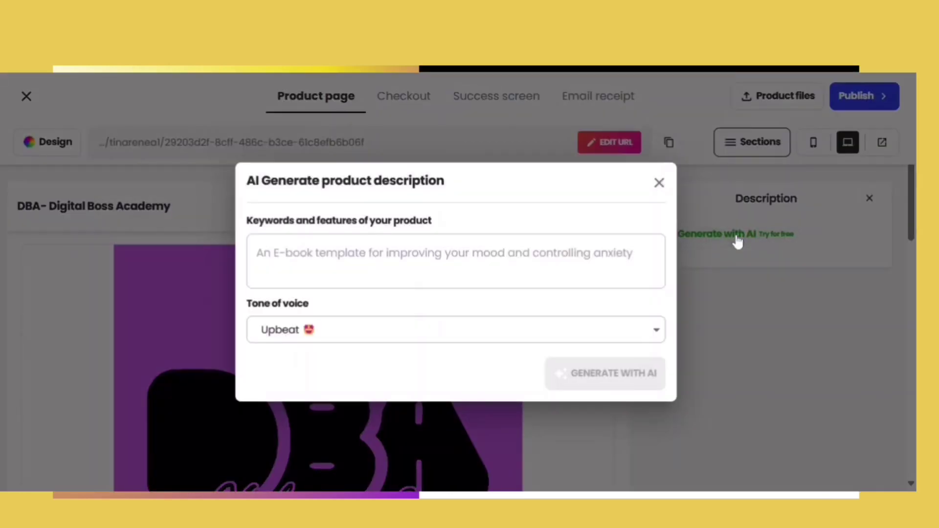
# - Paste the product keywords and apply the AI description beginning 'Ready to ditch the 9-to-5 grind'
pyautogui.write('I sell done for you digital products. It is a program that comes with master resell rights and private label rights that you can buy, learn and resale for 100%')
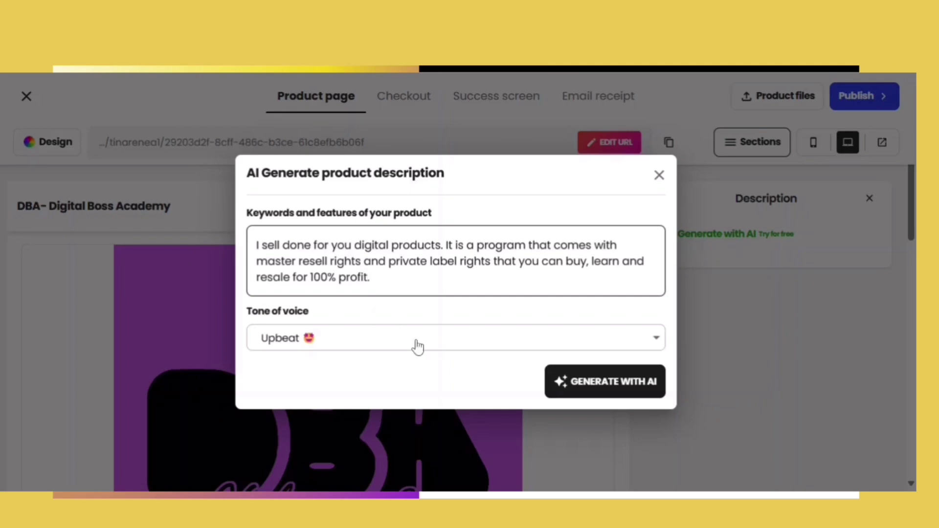
pyautogui.click(656, 343)
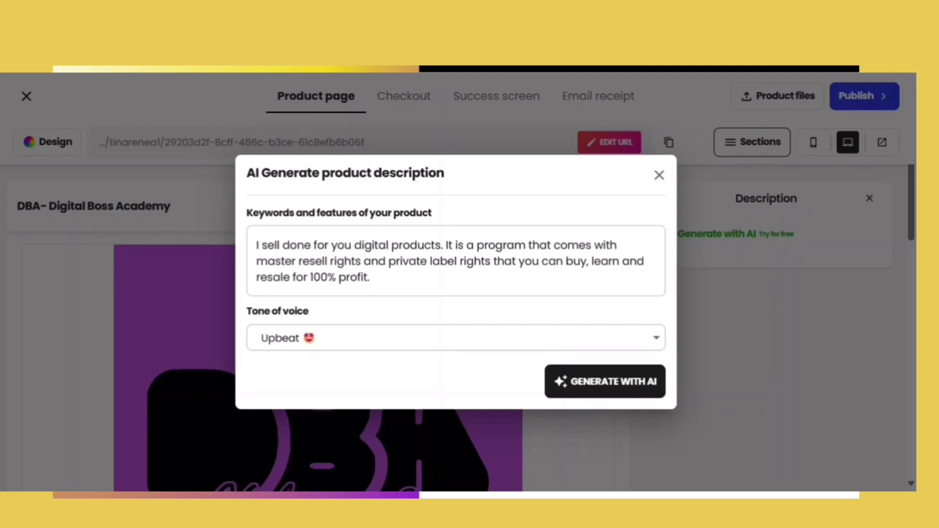
pyautogui.click(586, 383)
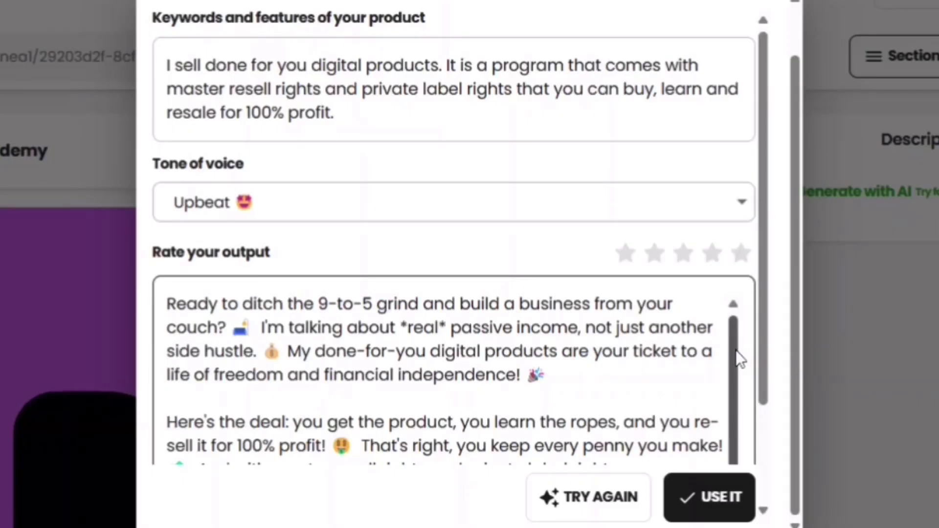
pyautogui.scroll(-1, 730, 453)
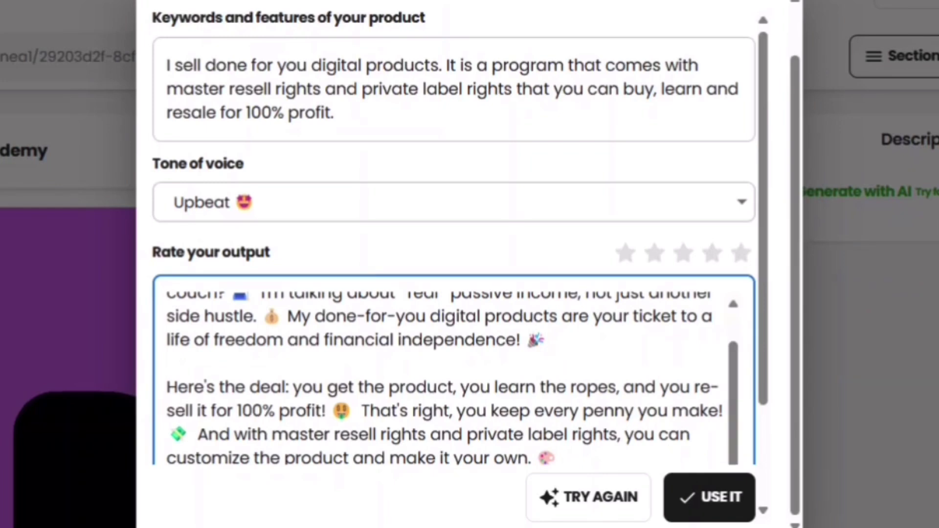
pyautogui.click(723, 498)
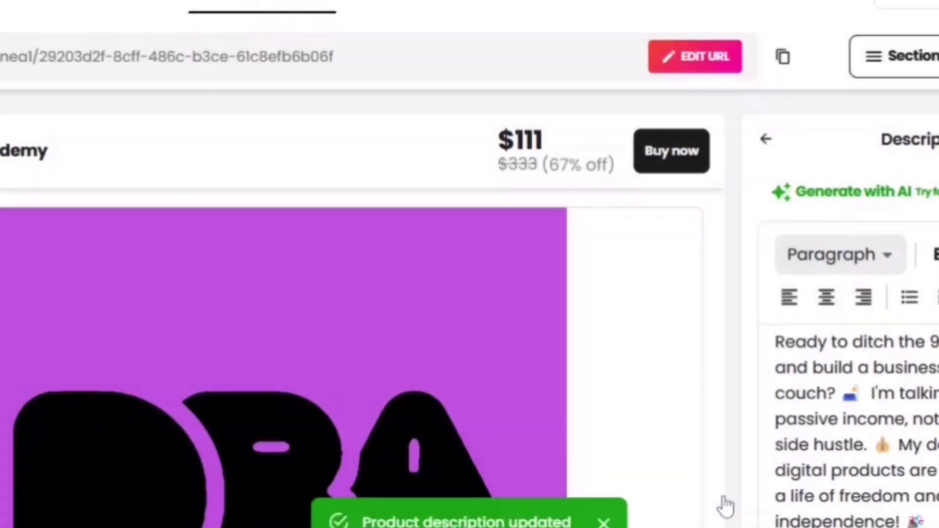
pyautogui.scroll(-5, 905, 203)
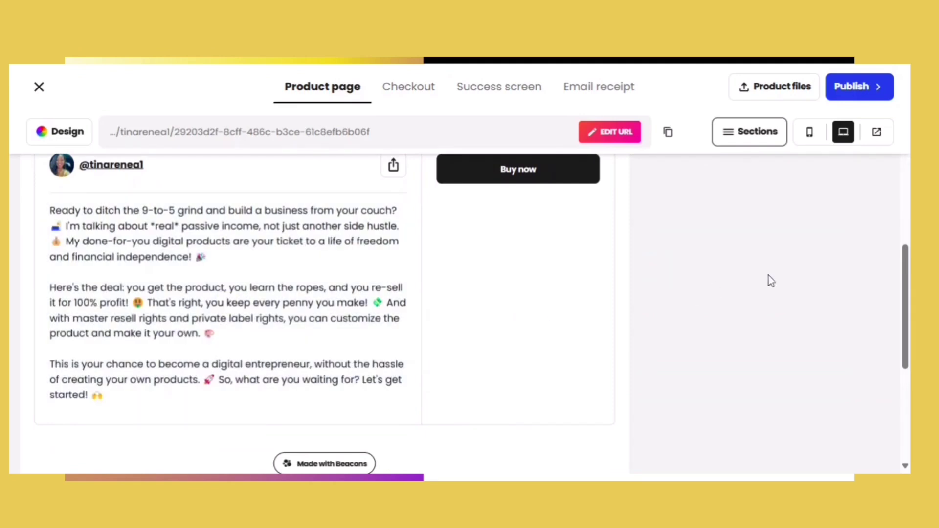
pyautogui.moveTo(903, 337); pyautogui.dragTo(906, 200)
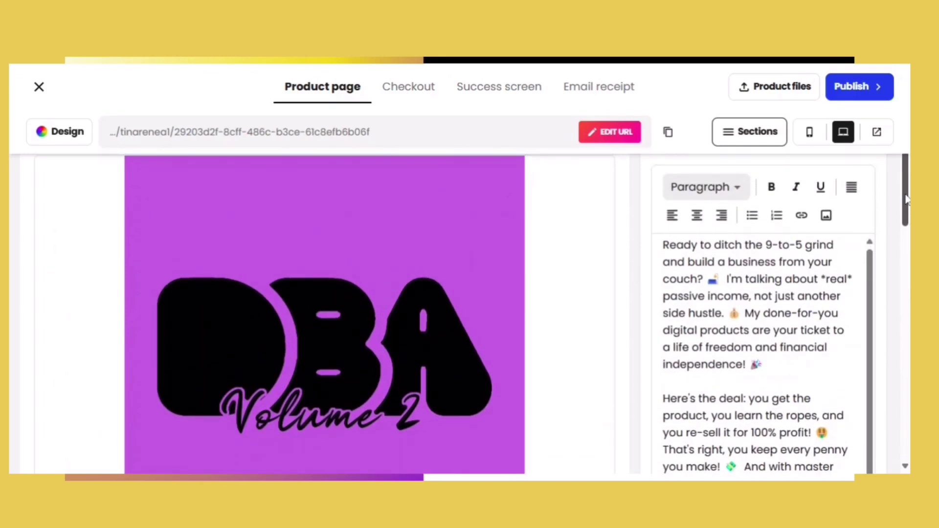
# - Insert the tall DBA Vol 2 promo graphic into the description with a full-height custom crop
pyautogui.click(826, 216)
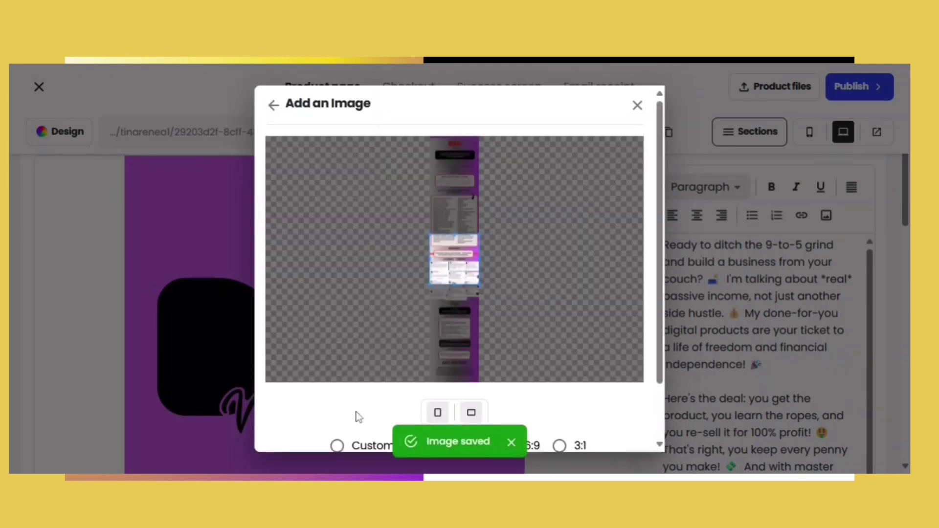
pyautogui.click(336, 446)
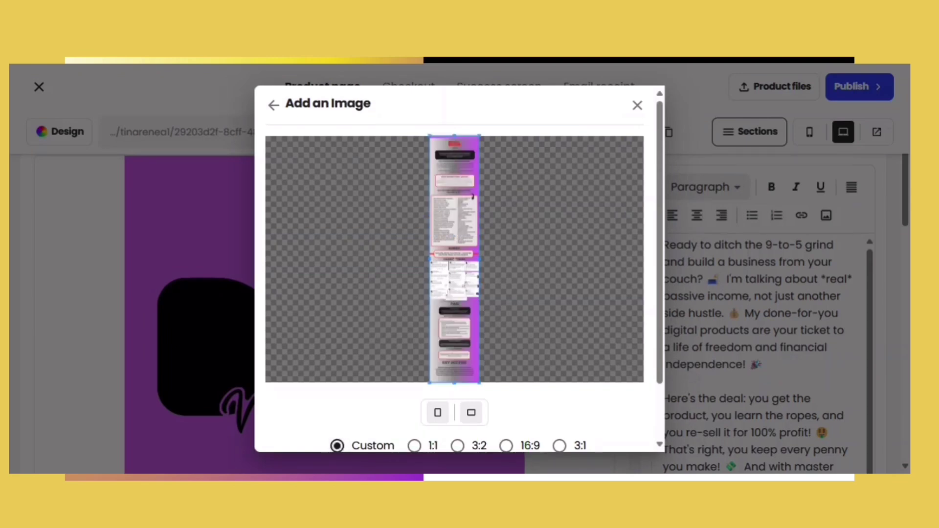
pyautogui.scroll(-2, 590, 438)
pyautogui.click(590, 439)
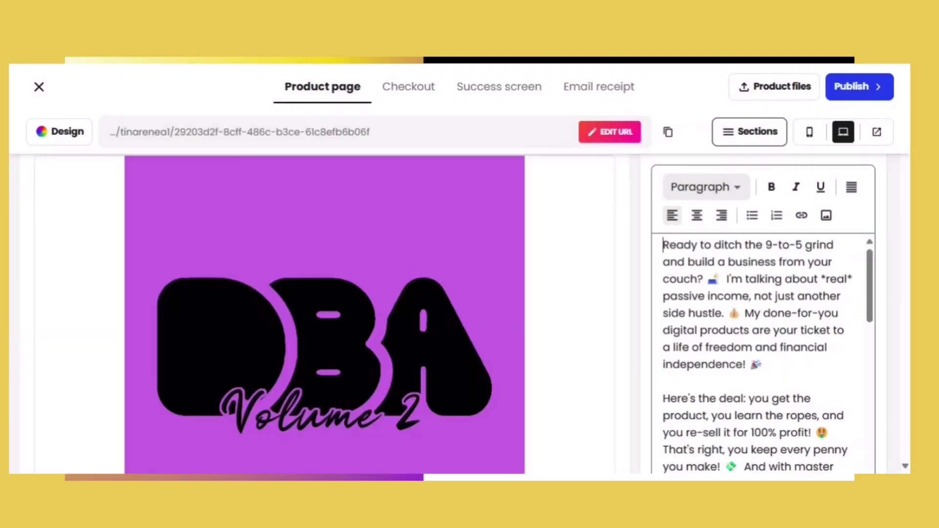
pyautogui.scroll(-10, 904, 468)
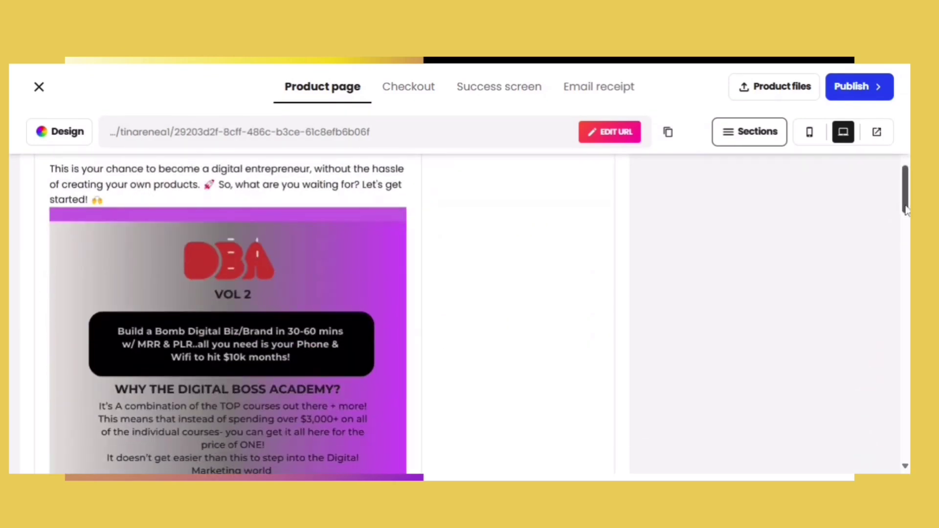
pyautogui.scroll(-10, 469, 287)
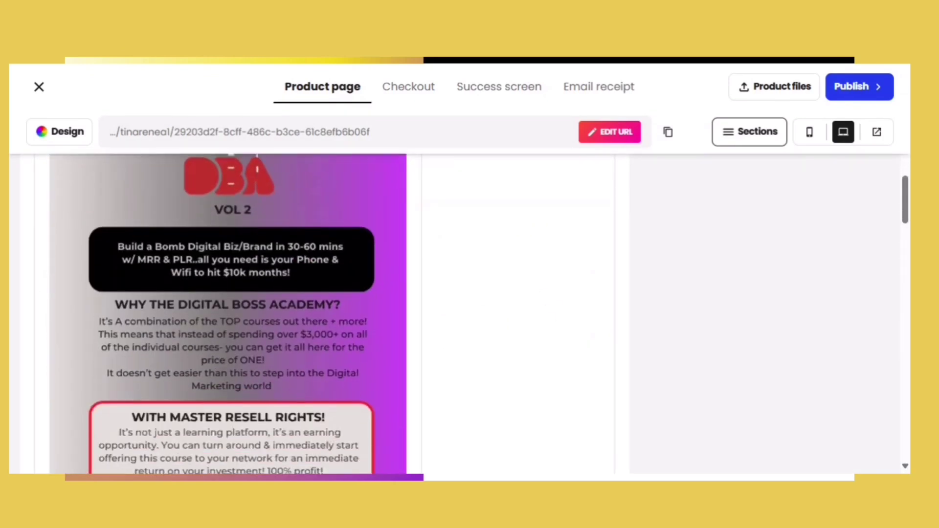
pyautogui.scroll(-10, 469, 313)
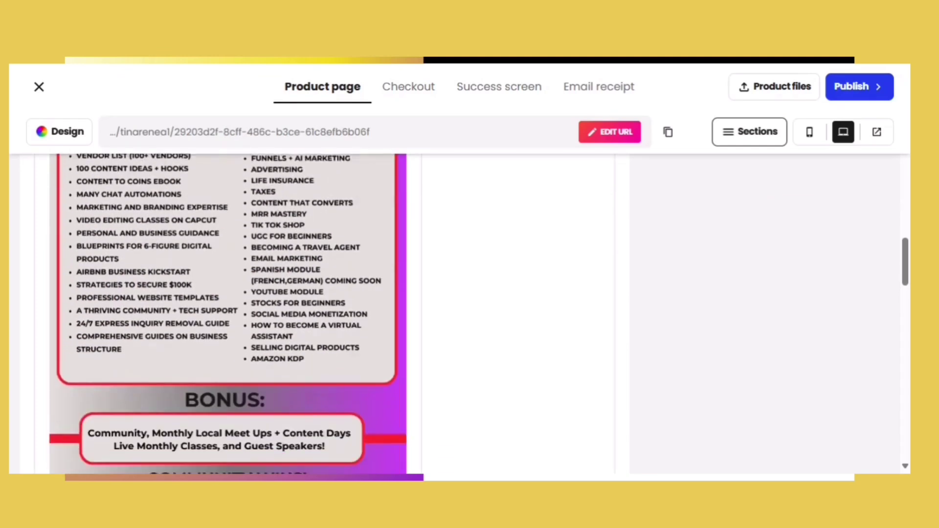
pyautogui.scroll(-10, 325, 293)
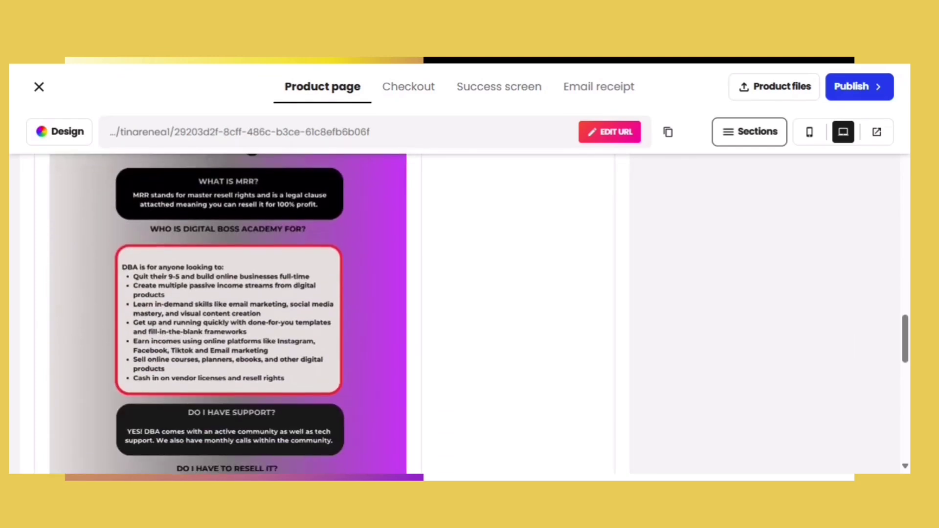
pyautogui.scroll(15, 228, 314)
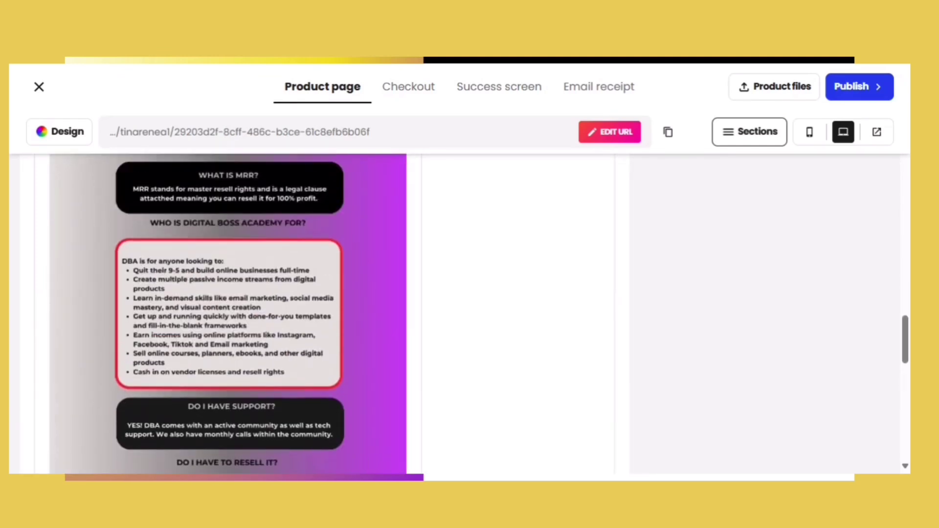
pyautogui.scroll(15, 228, 313)
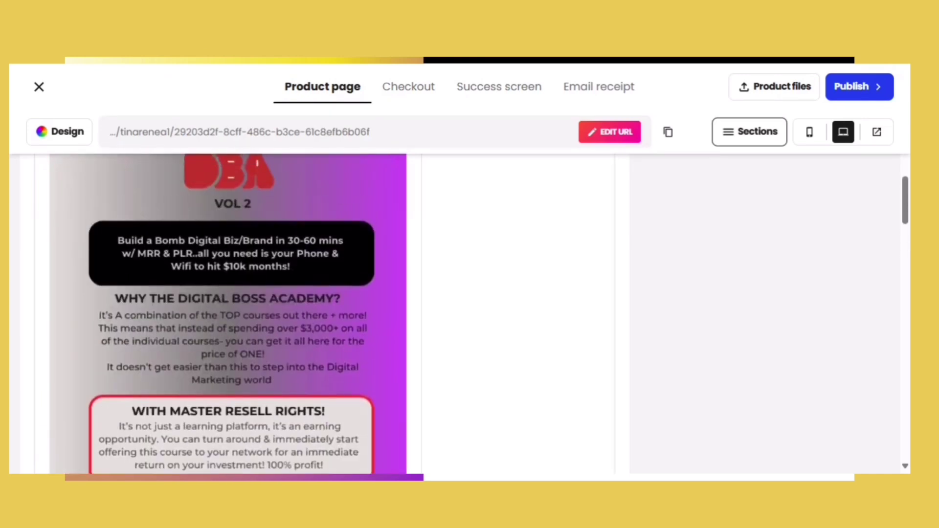
pyautogui.scroll(2, 325, 314)
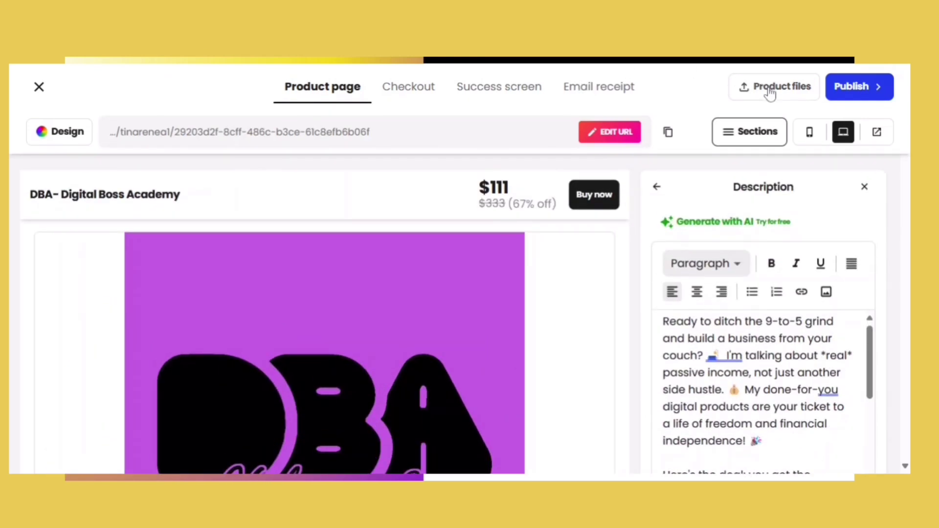
pyautogui.click(769, 93)
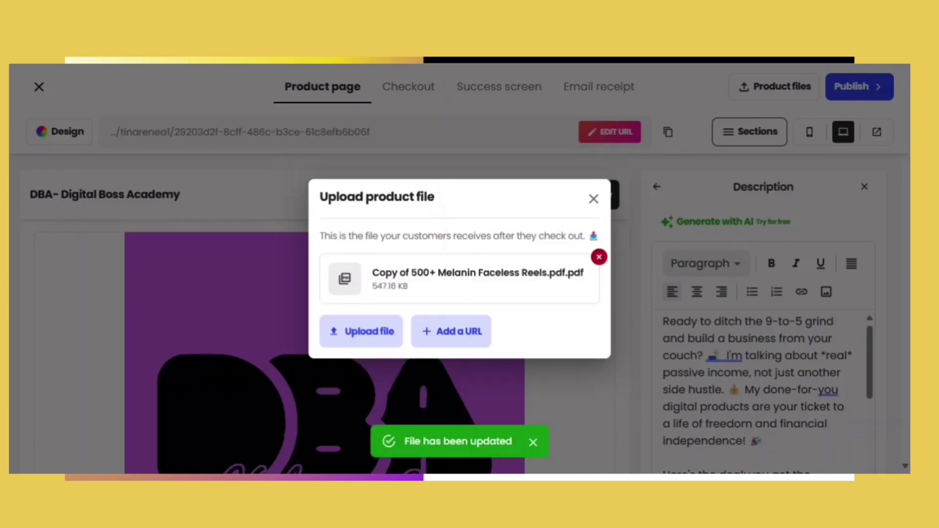
# - Upload the Melanin Faceless Reels PDF as the product file and close the upload window
pyautogui.click(380, 336)
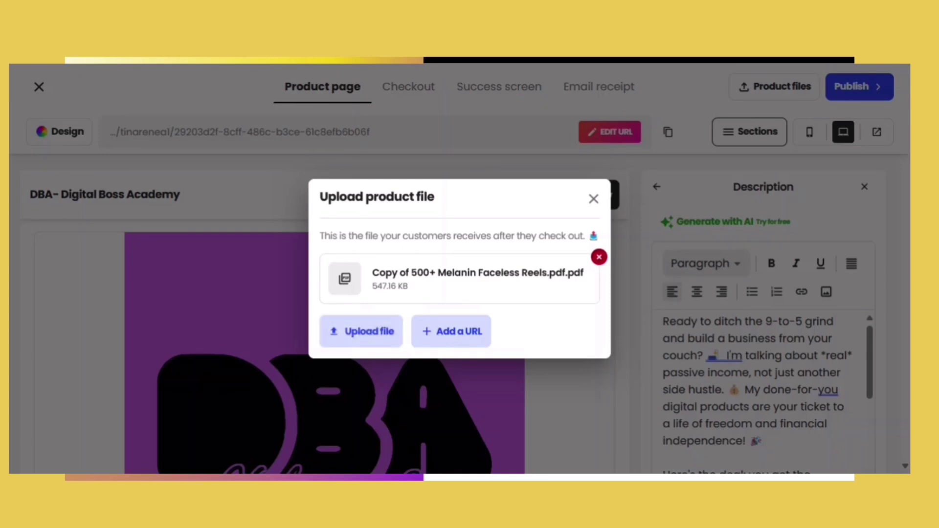
pyautogui.click(594, 198)
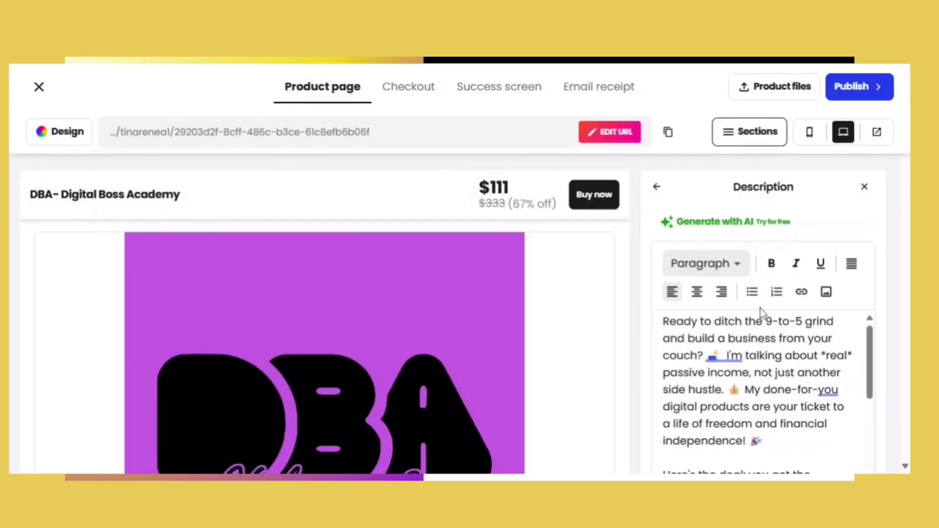
pyautogui.scroll(-15, 907, 469)
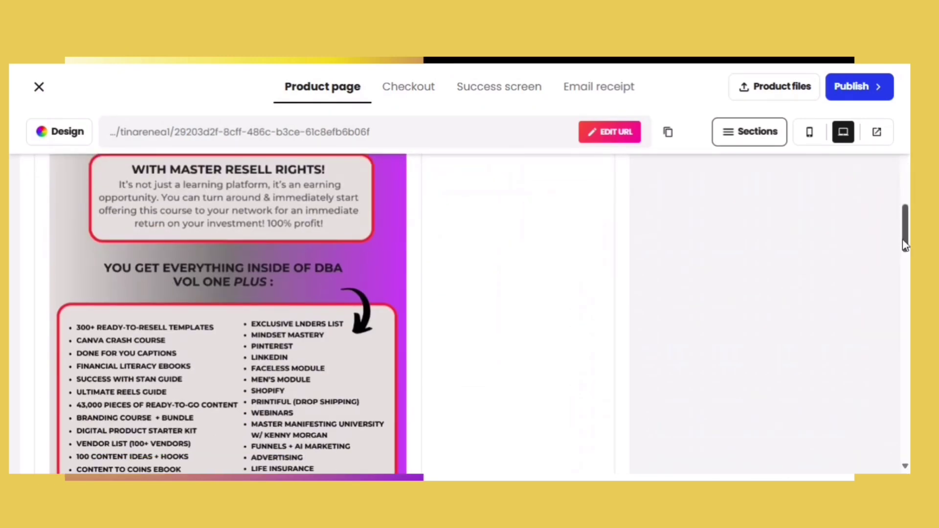
pyautogui.scroll(15, 905, 230)
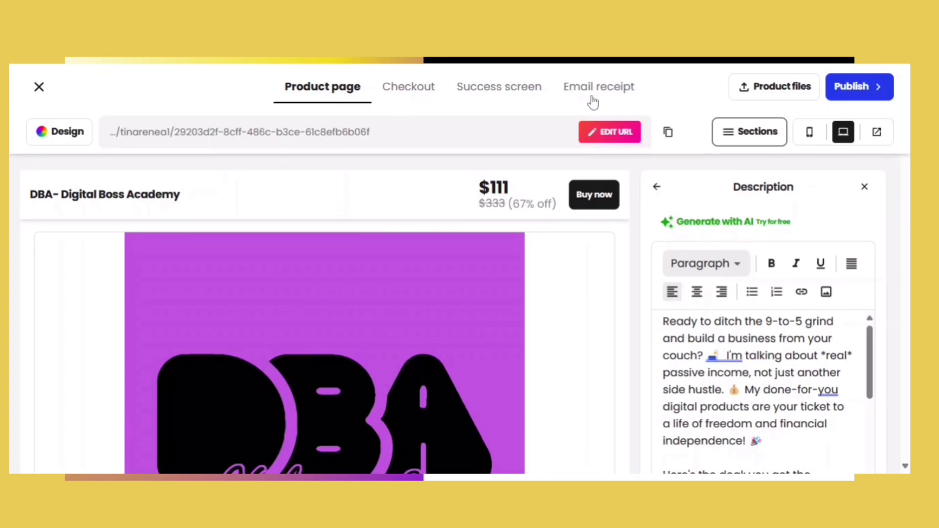
# - Review the checkout page's name and email fields, then move to the success screen
pyautogui.click(406, 97)
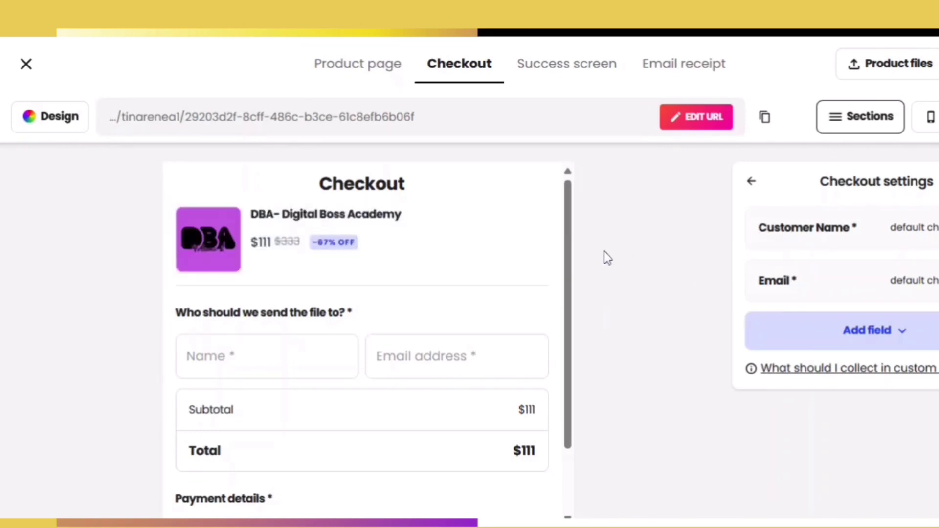
pyautogui.moveTo(570, 256); pyautogui.dragTo(585, 340)
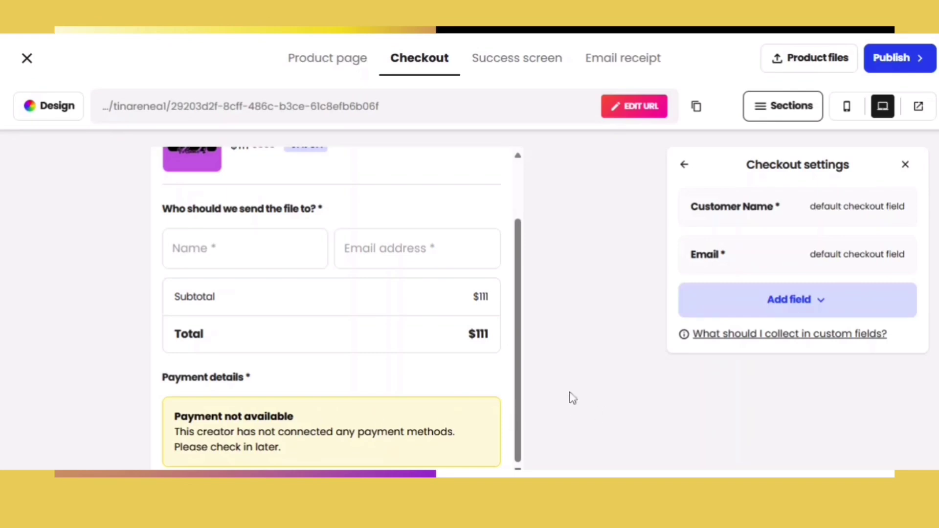
pyautogui.moveTo(518, 388); pyautogui.dragTo(522, 73)
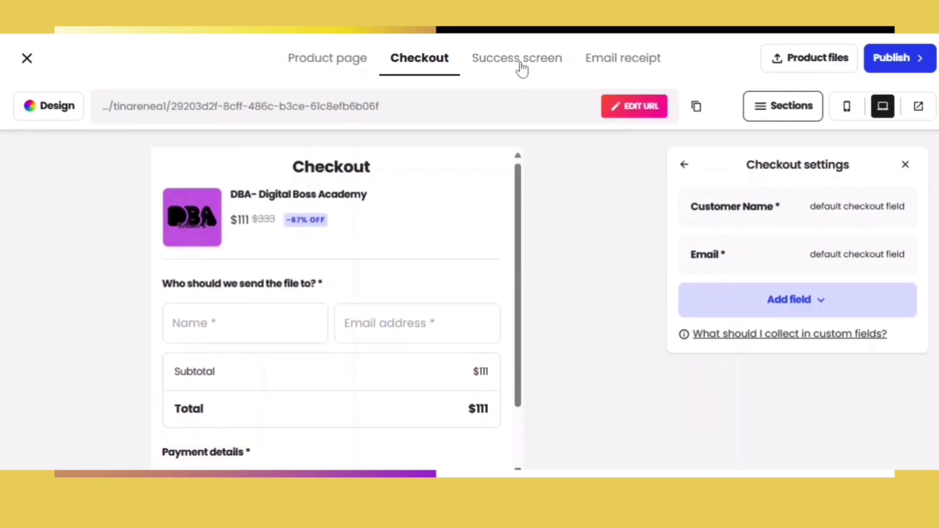
pyautogui.click(522, 67)
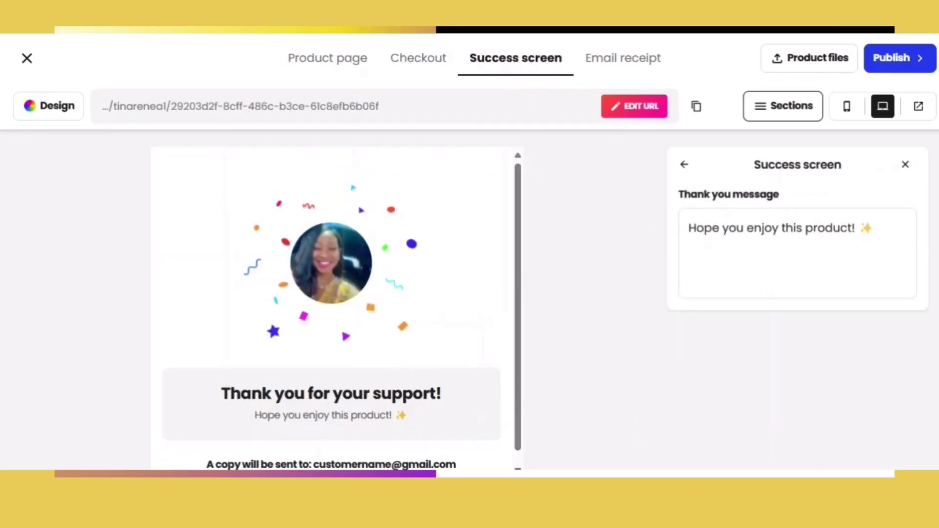
# - Append 'Please learn and earn :-) See you at the top!!' plus a name sign-off to the thank-you message
pyautogui.scroll(-1, 508, 269)
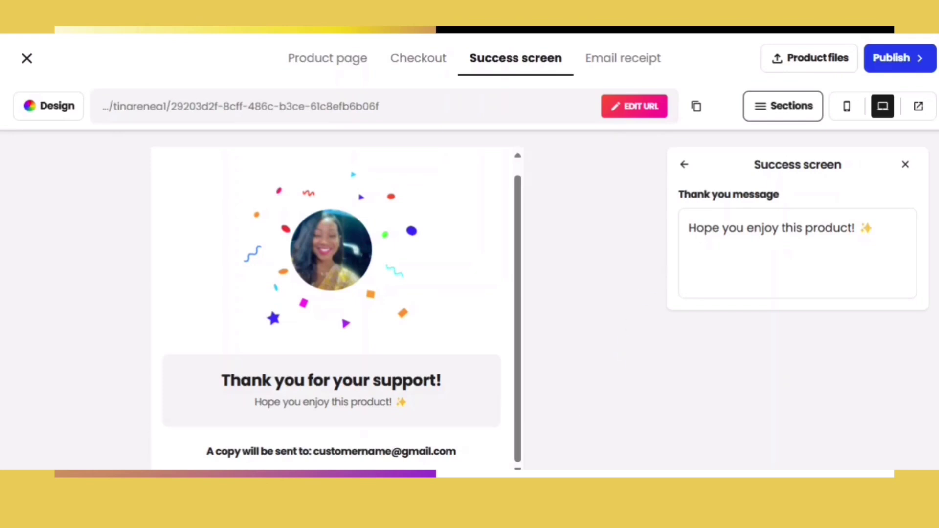
pyautogui.click(858, 228)
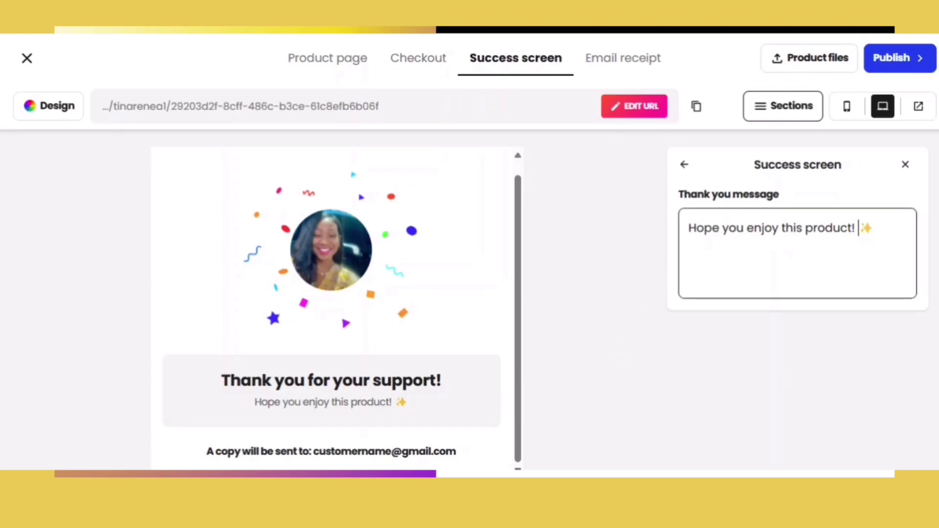
pyautogui.write('Please leasrn and')
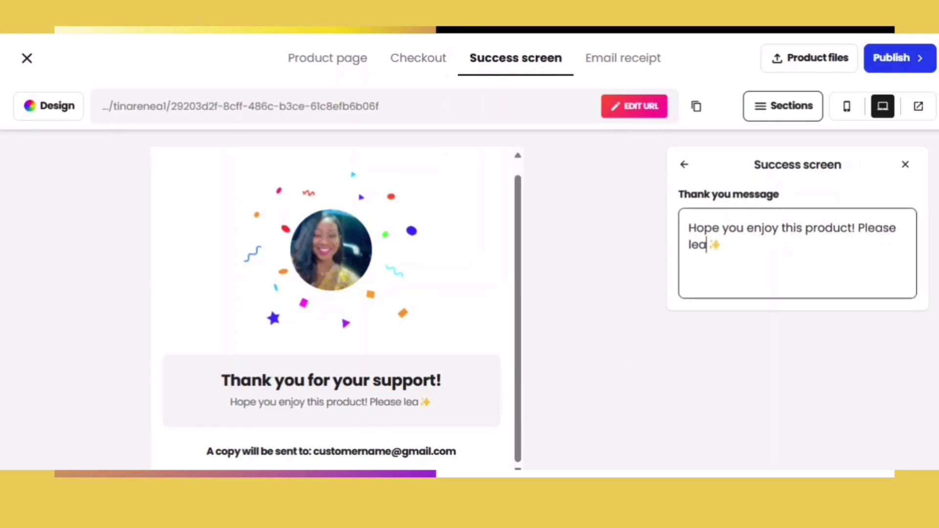
pyautogui.press('BackSpace')
pyautogui.press('BackSpace')
pyautogui.press('BackSpace')
pyautogui.press('BackSpace')
pyautogui.press('BackSpace')
pyautogui.press('BackSpace')
pyautogui.press('BackSpace')
pyautogui.write('rn and e')
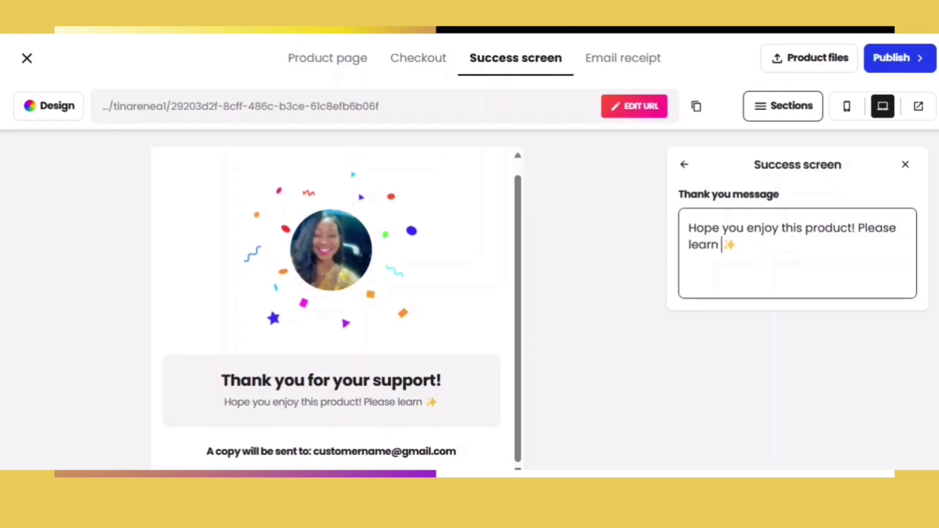
pyautogui.write('arn :-) See you ')
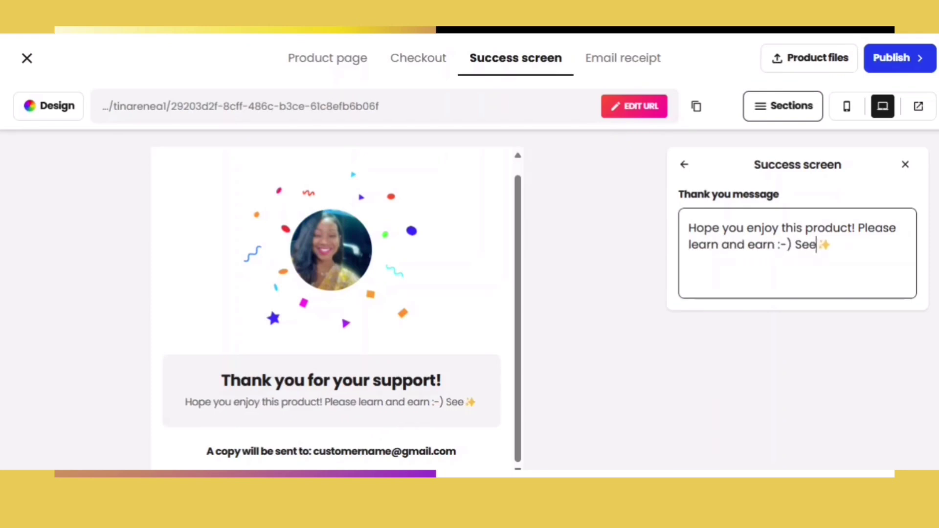
pyautogui.write('at te')
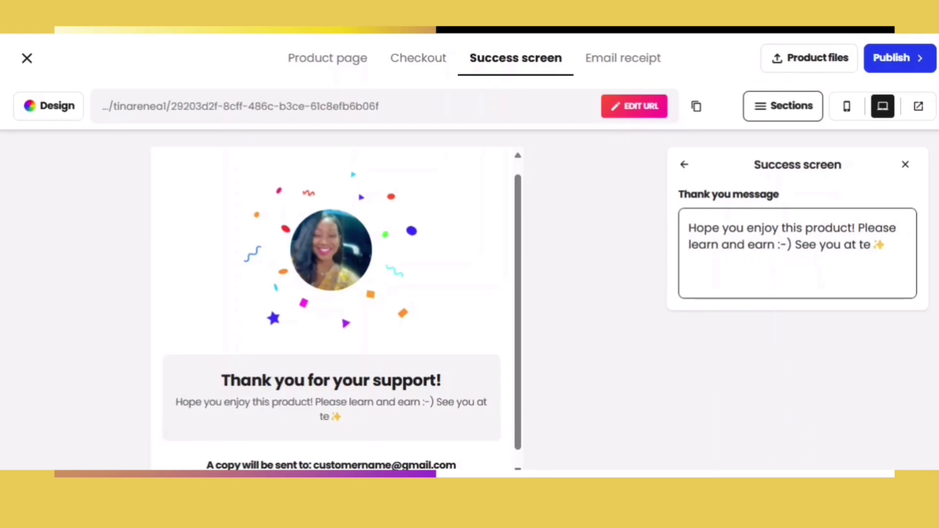
pyautogui.write('e top!!')
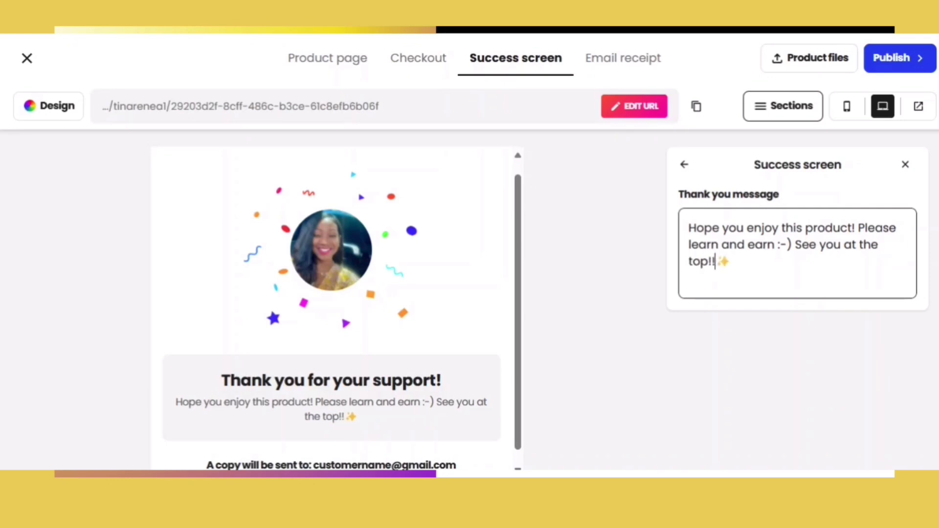
pyautogui.write(' TinaRenea')
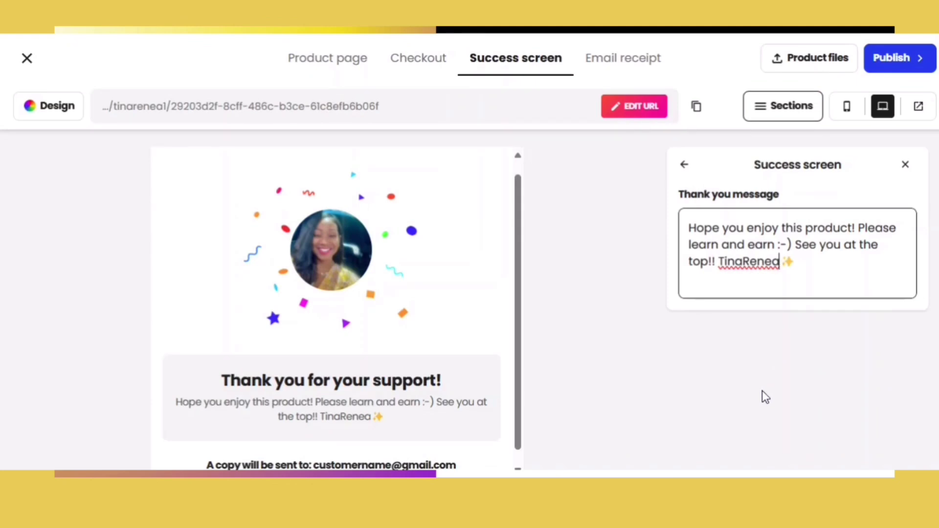
pyautogui.click(626, 62)
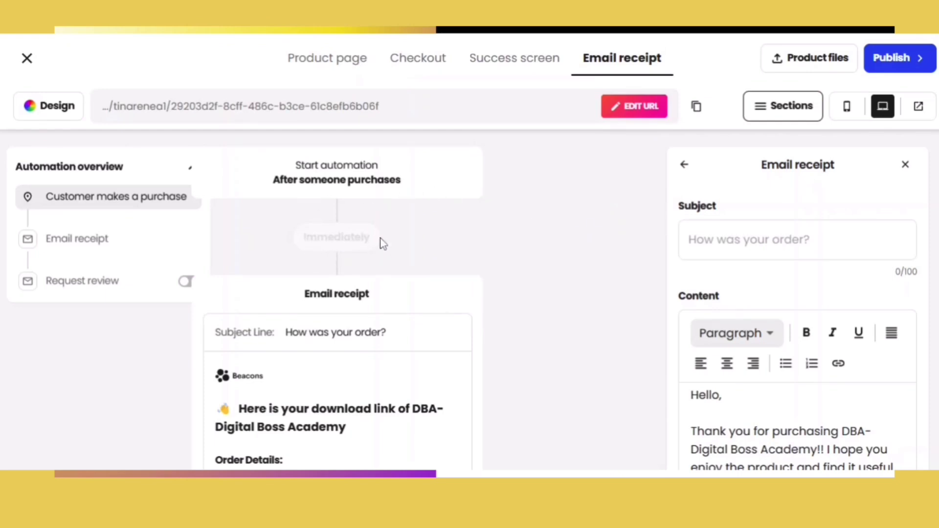
pyautogui.scroll(-4, 388, 164)
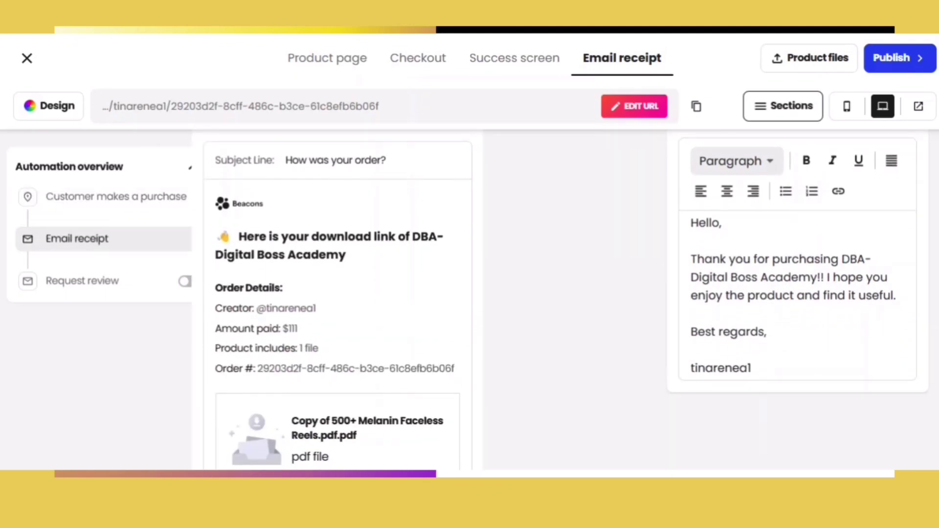
pyautogui.scroll(-1, 387, 169)
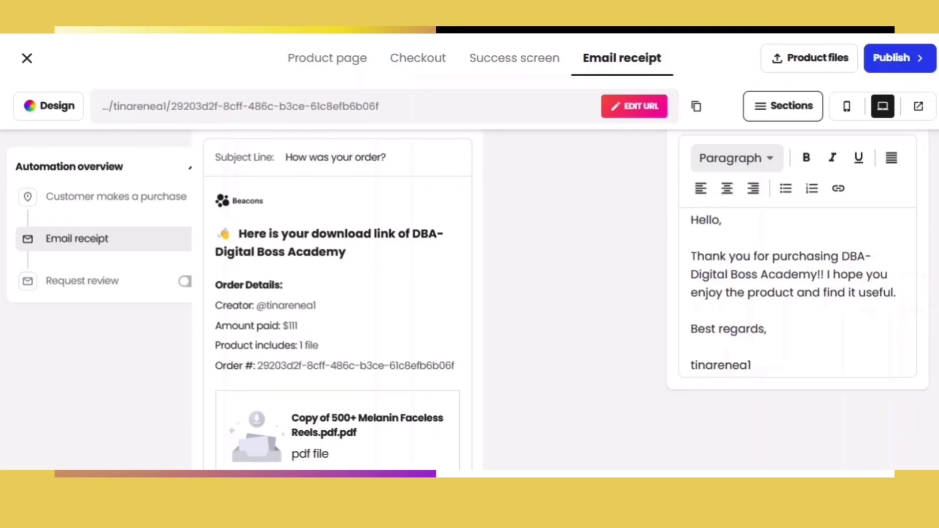
pyautogui.scroll(-5, 866, 279)
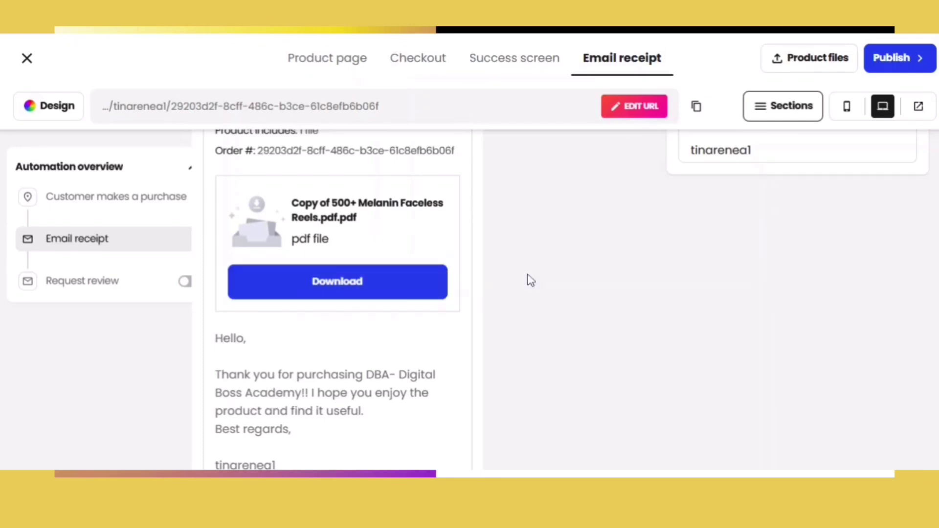
pyautogui.scroll(-2, 337, 293)
pyautogui.scroll(-1, 483, 224)
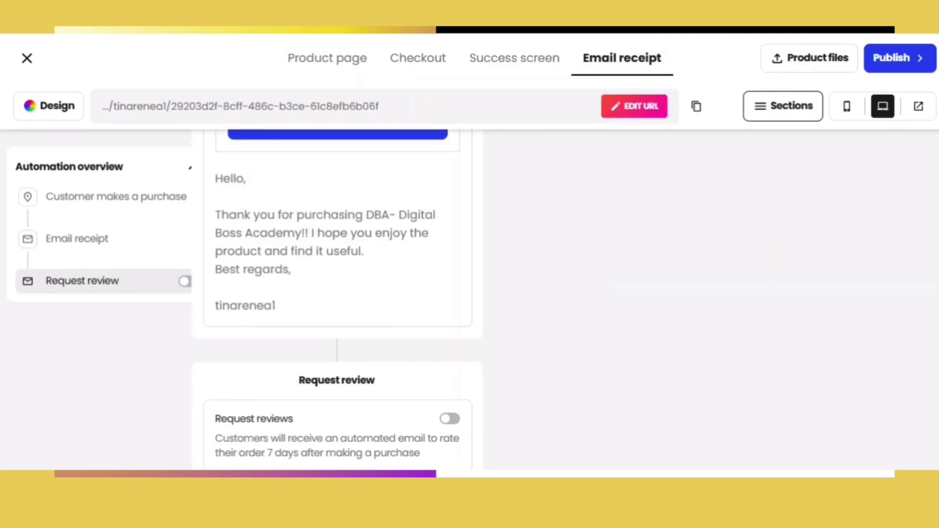
pyautogui.scroll(-3, 571, 268)
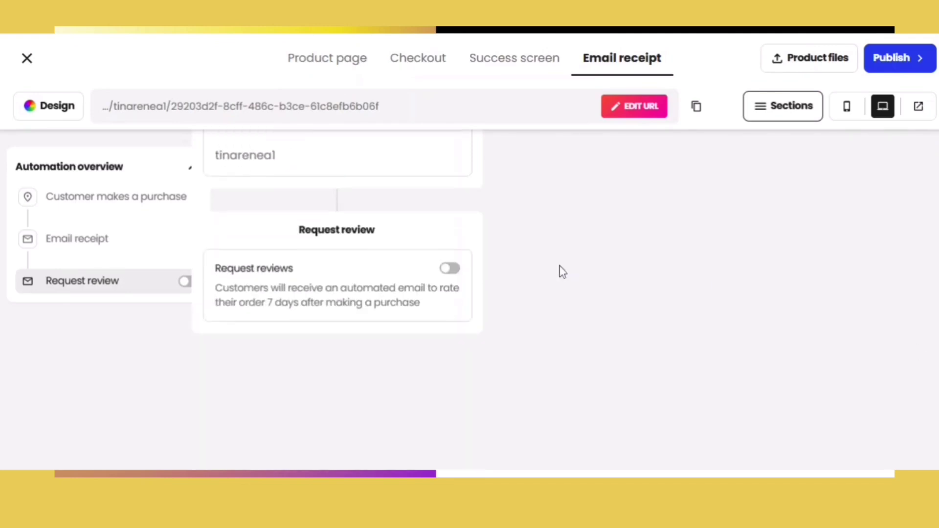
# - Toggle review requests on and off, then inspect the automation's email receipt and wait steps
pyautogui.click(450, 269)
pyautogui.scroll(-3, 793, 248)
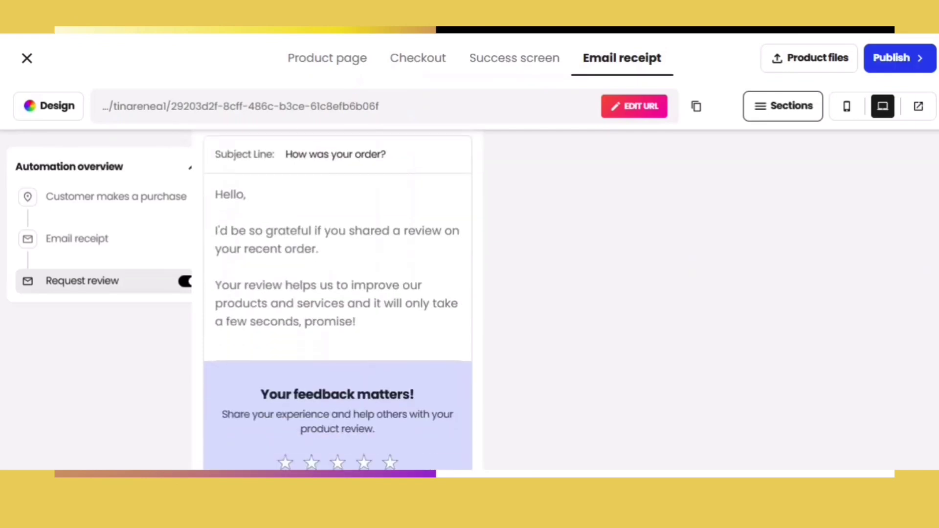
pyautogui.scroll(2, 793, 248)
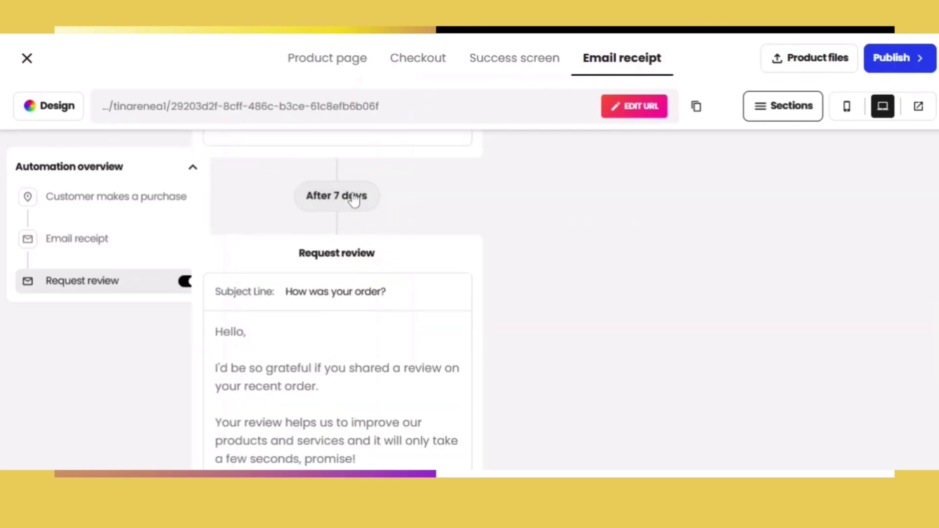
pyautogui.scroll(-5, 338, 318)
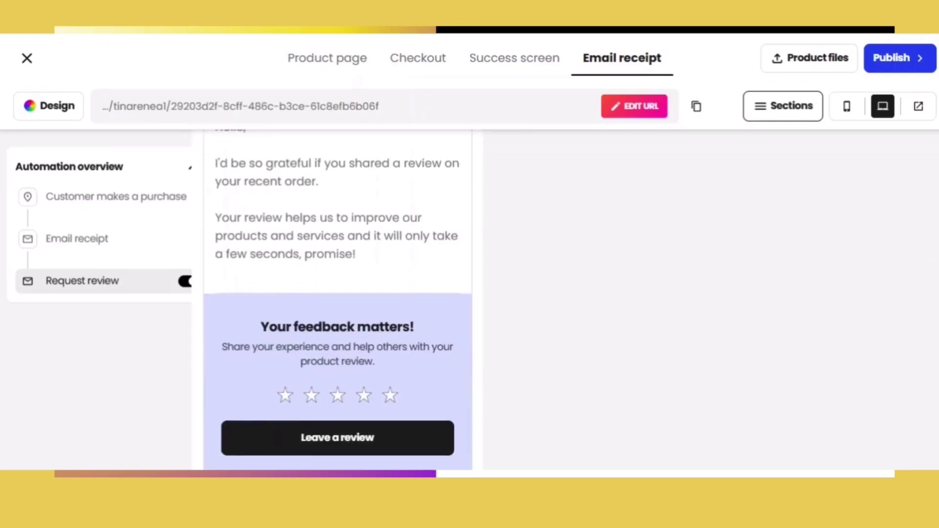
pyautogui.click(186, 283)
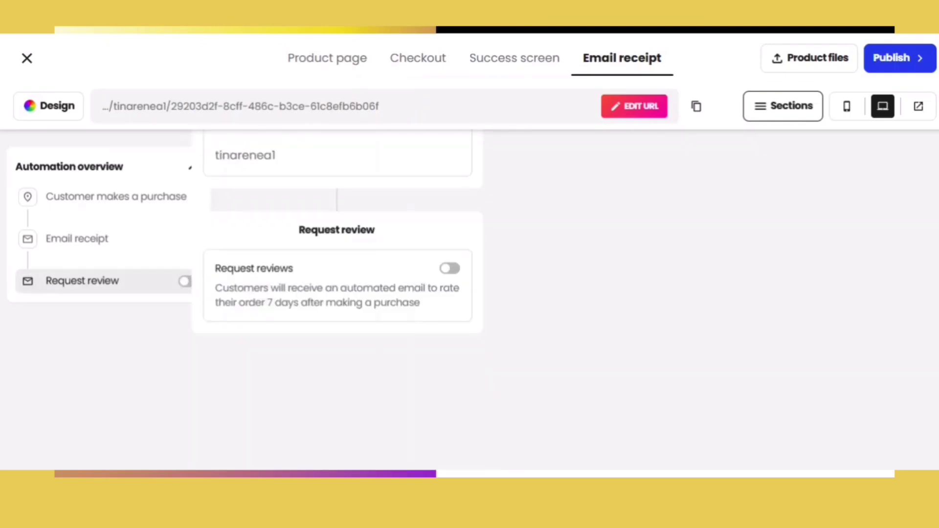
pyautogui.click(77, 239)
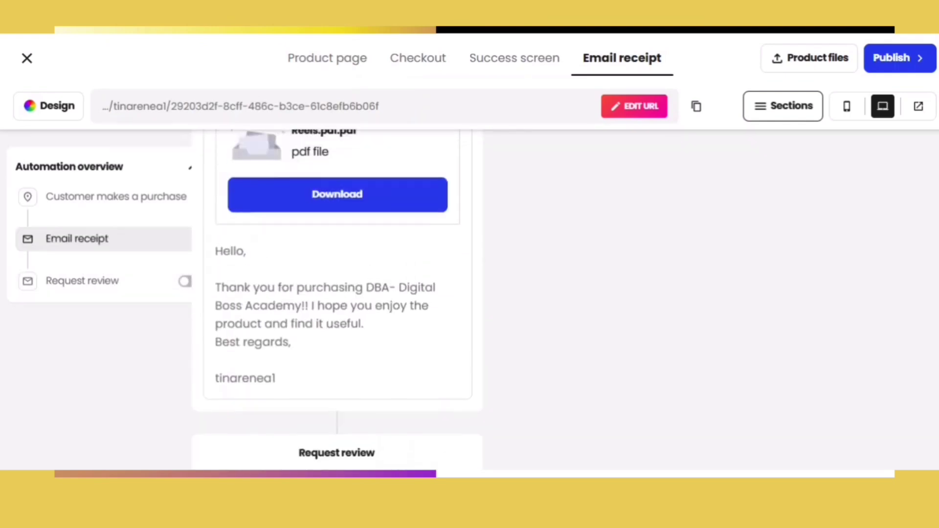
pyautogui.click(116, 196)
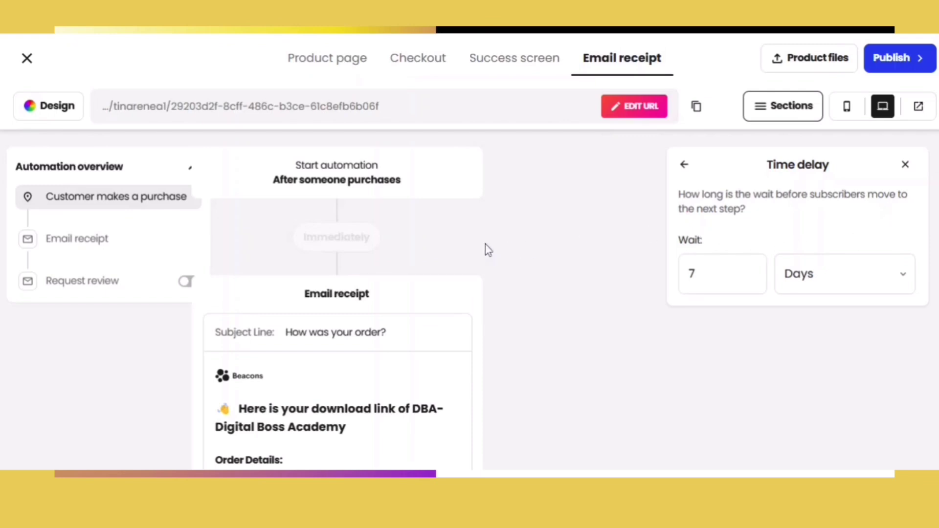
# - Turn review requests on, lower the wait from 7 to 3 Days, and publish the product
pyautogui.scroll(-15, 914, 177)
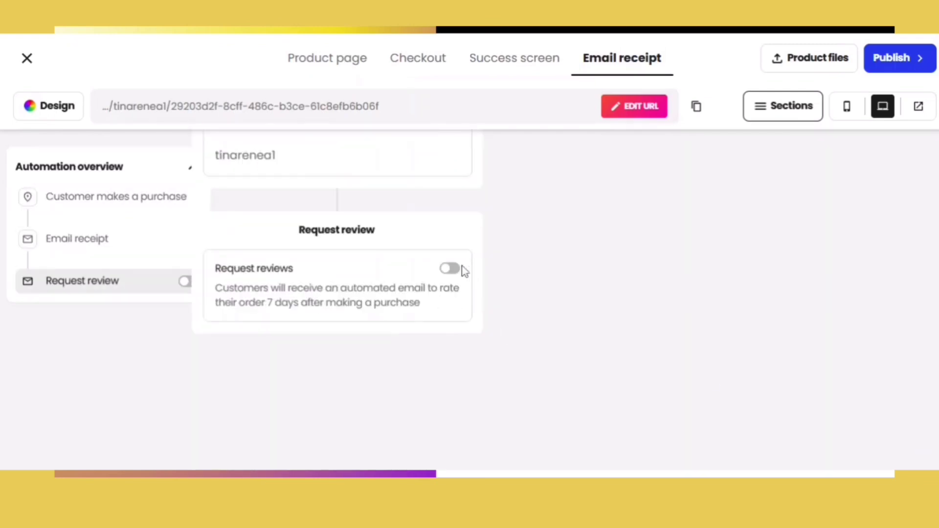
pyautogui.click(451, 270)
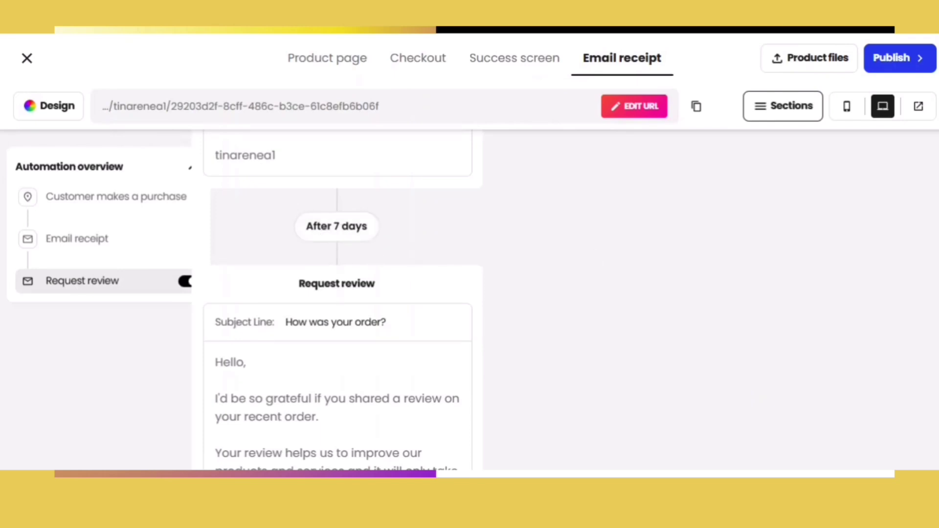
pyautogui.click(116, 196)
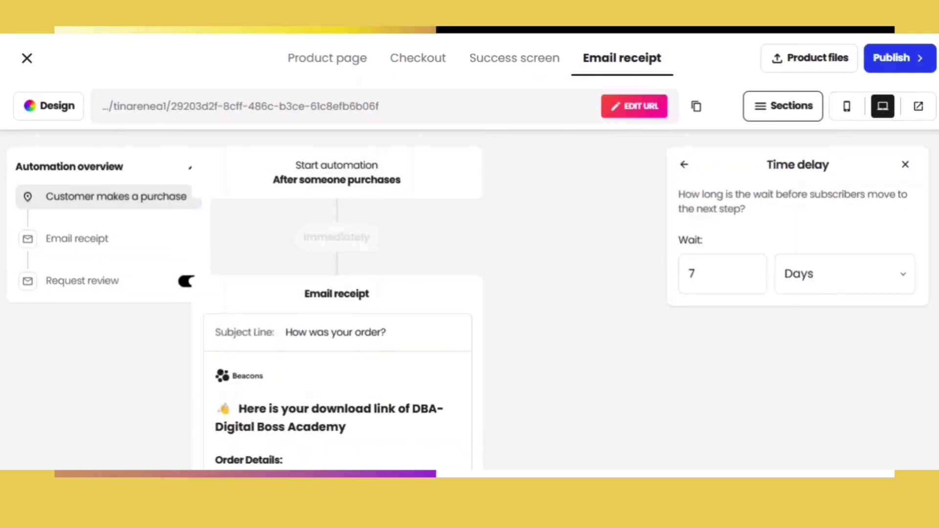
pyautogui.click(752, 278)
pyautogui.click(752, 277)
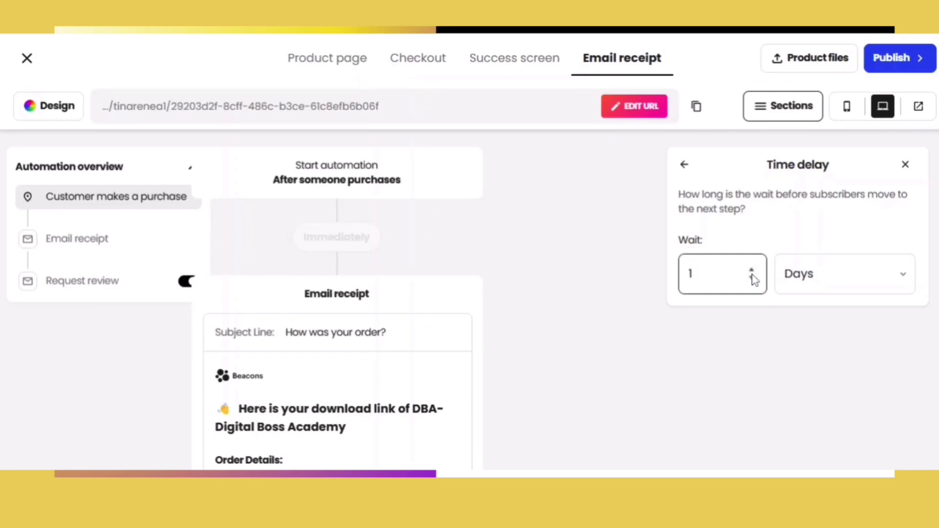
pyautogui.click(904, 276)
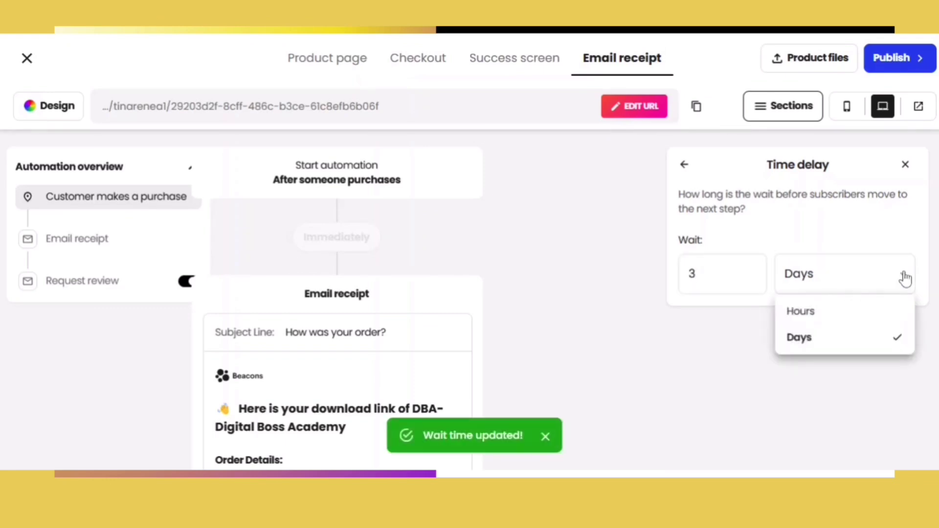
pyautogui.click(904, 277)
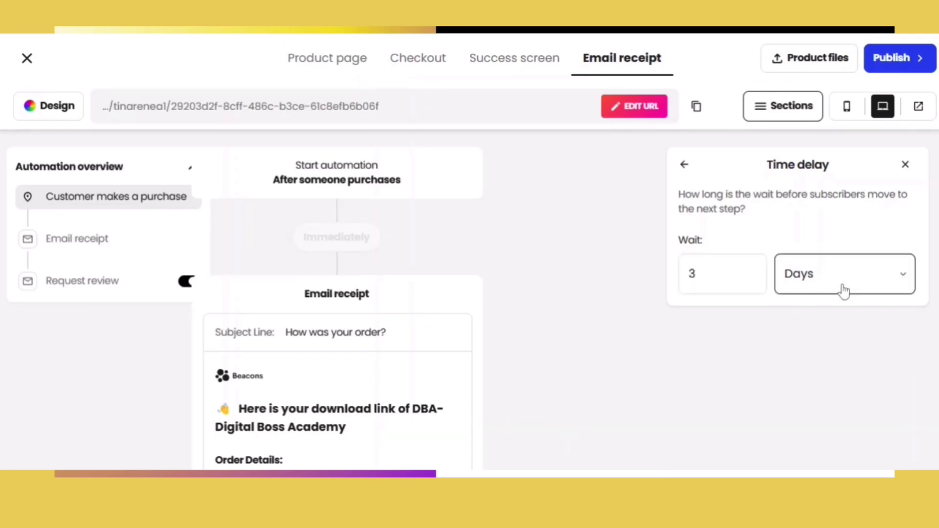
pyautogui.click(879, 59)
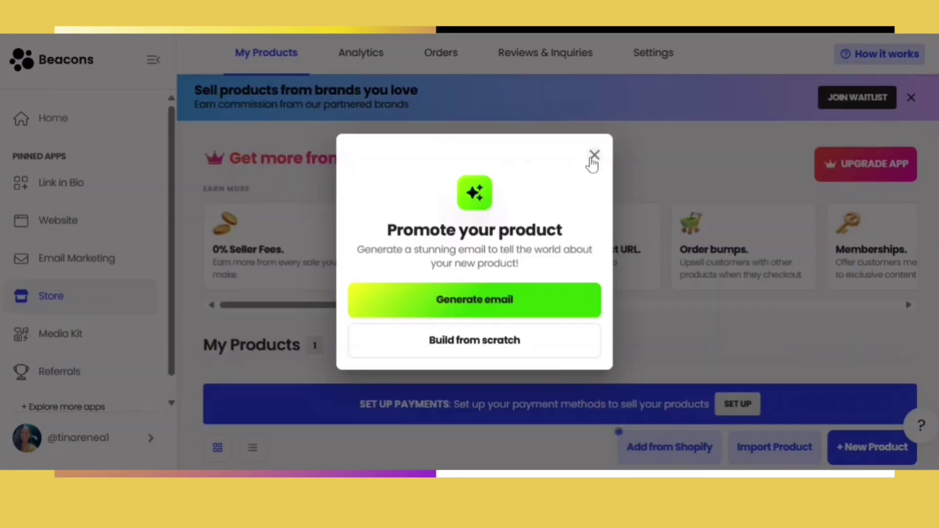
# - Dismiss the Promote your product dialog and partner brands banner, then scroll down to My Products
pyautogui.click(594, 155)
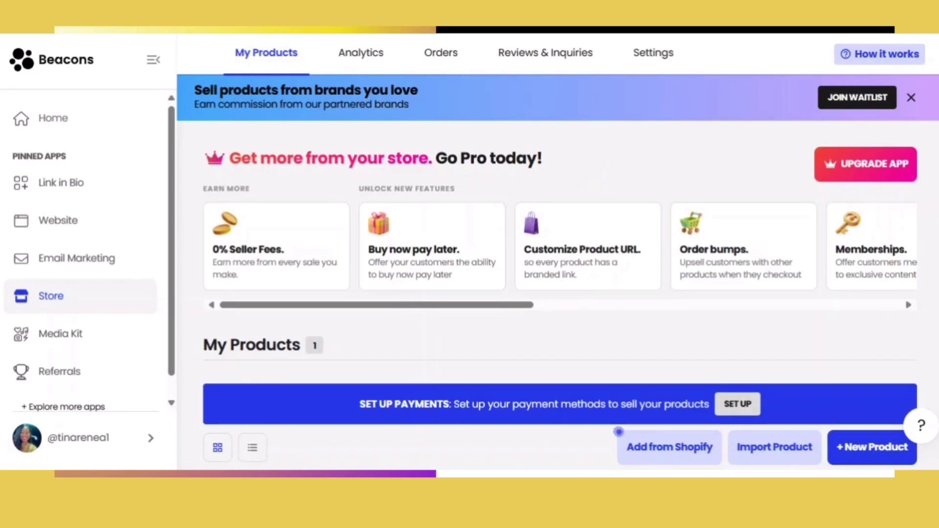
pyautogui.click(911, 98)
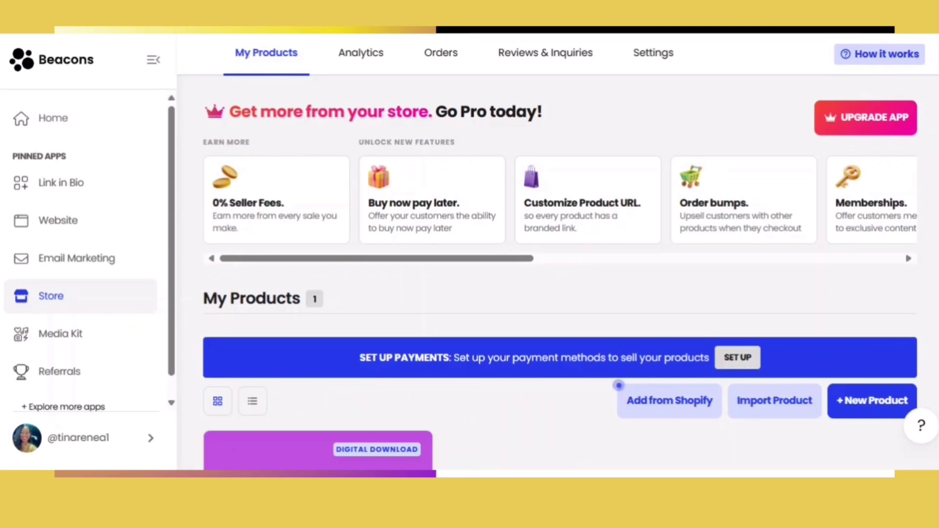
pyautogui.scroll(-2, 561, 276)
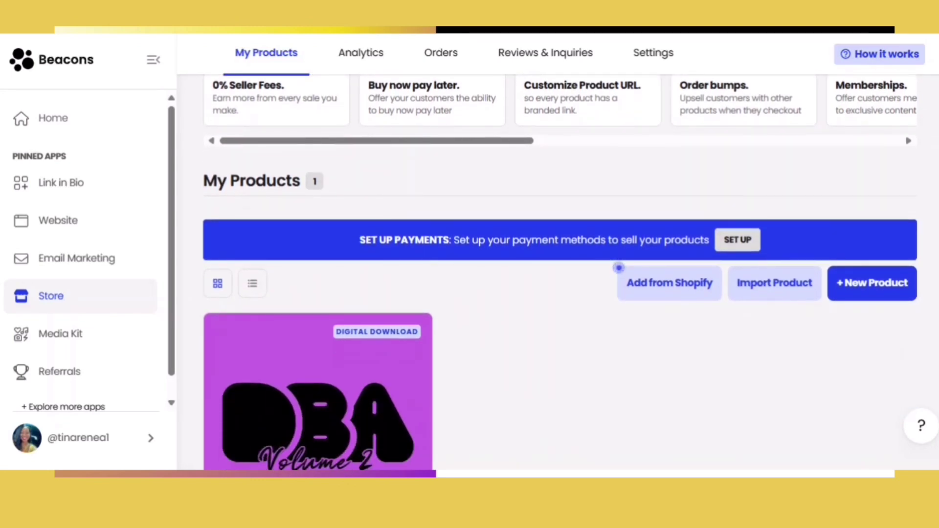
pyautogui.scroll(-1, 561, 276)
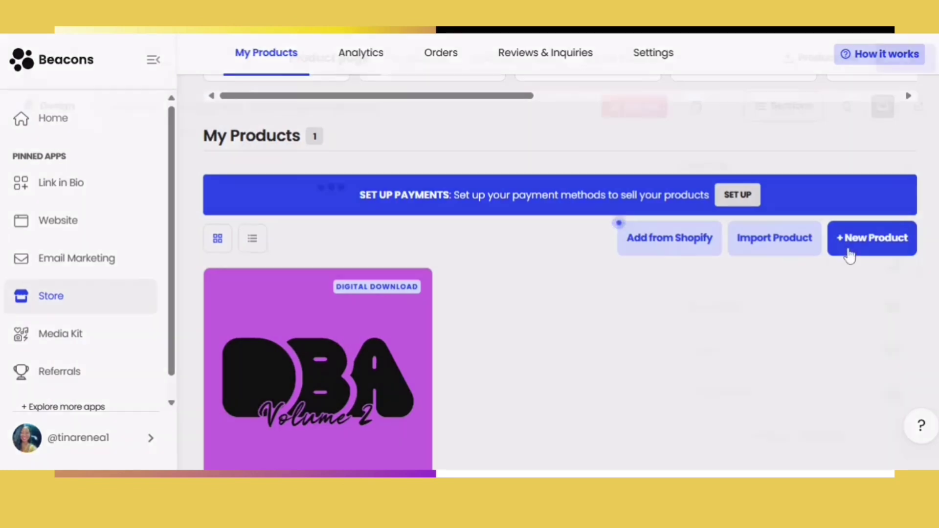
pyautogui.scroll(-1, 849, 253)
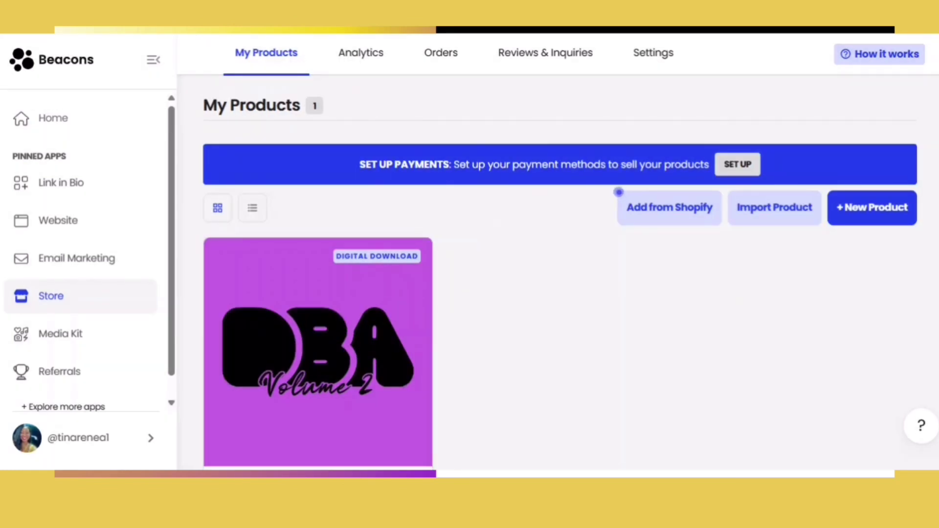